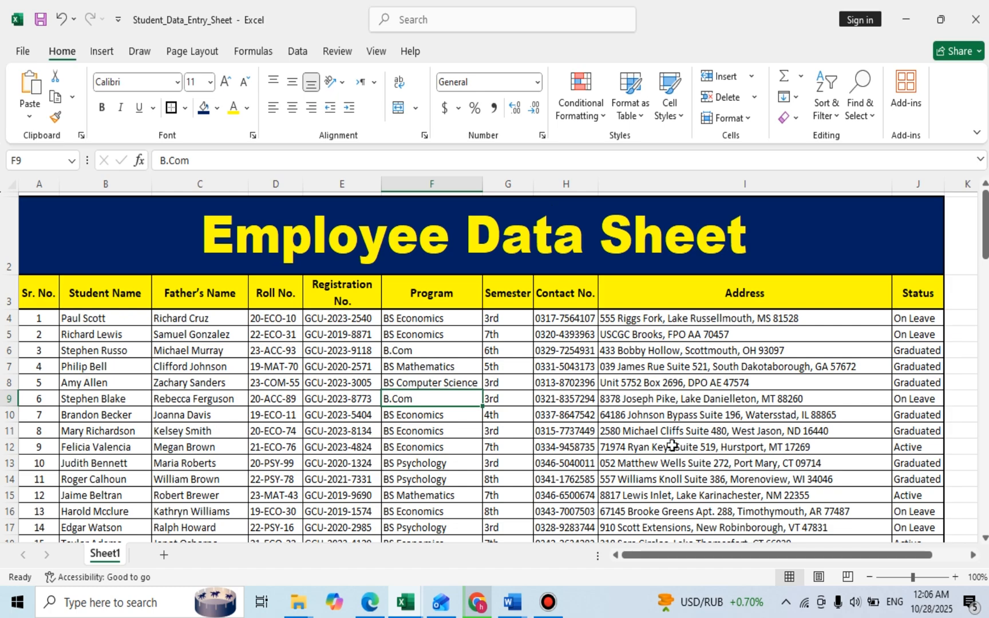
# Examine the student records and the different entries in the Status column
pyautogui.scroll(-5, 876, 430)
pyautogui.scroll(5, 875, 430)
pyautogui.click(922, 296)
pyautogui.click(914, 346)
pyautogui.moveTo(911, 318); pyautogui.dragTo(916, 401)
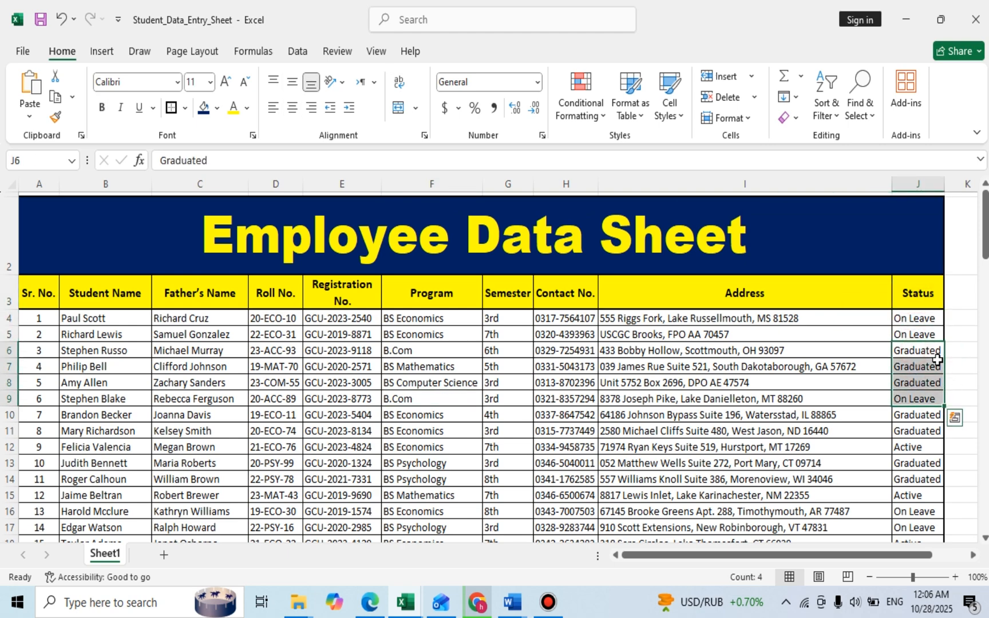
pyautogui.scroll(-1, 915, 401)
pyautogui.moveTo(909, 290); pyautogui.dragTo(909, 322)
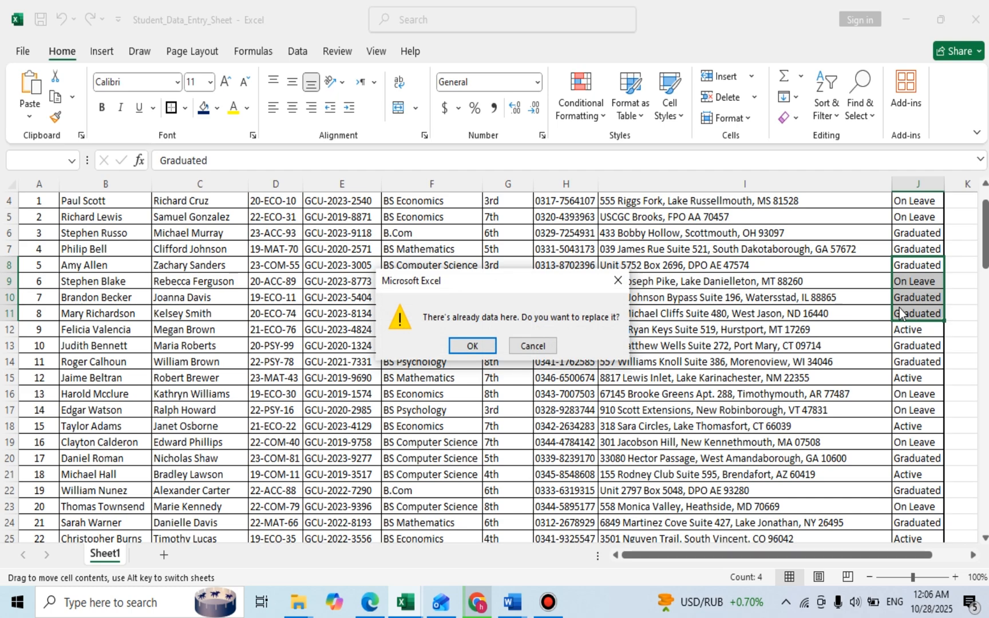
pyautogui.click(553, 348)
pyautogui.scroll(1, 819, 326)
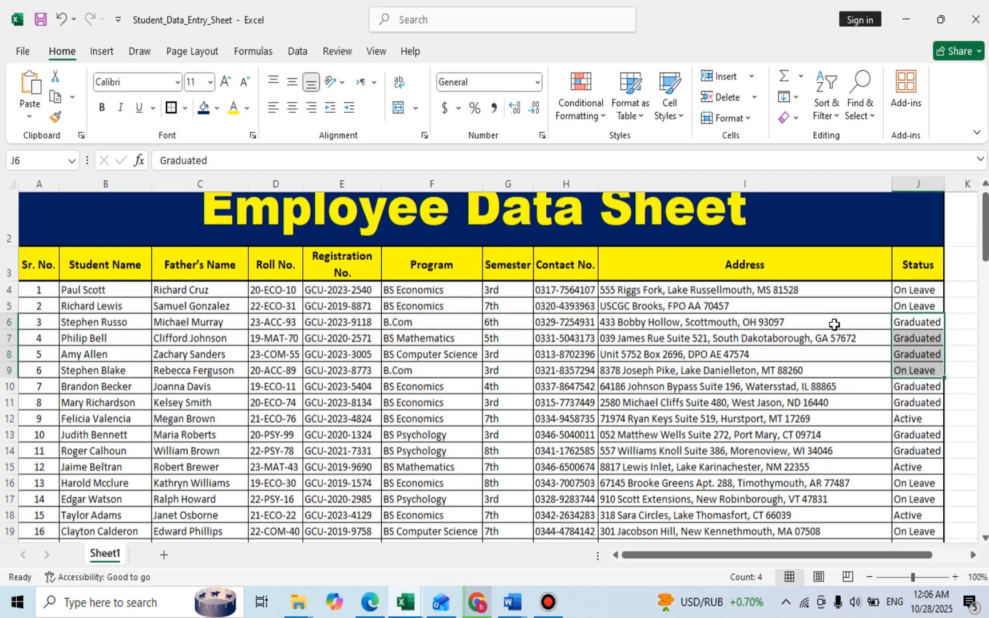
pyautogui.click(805, 334)
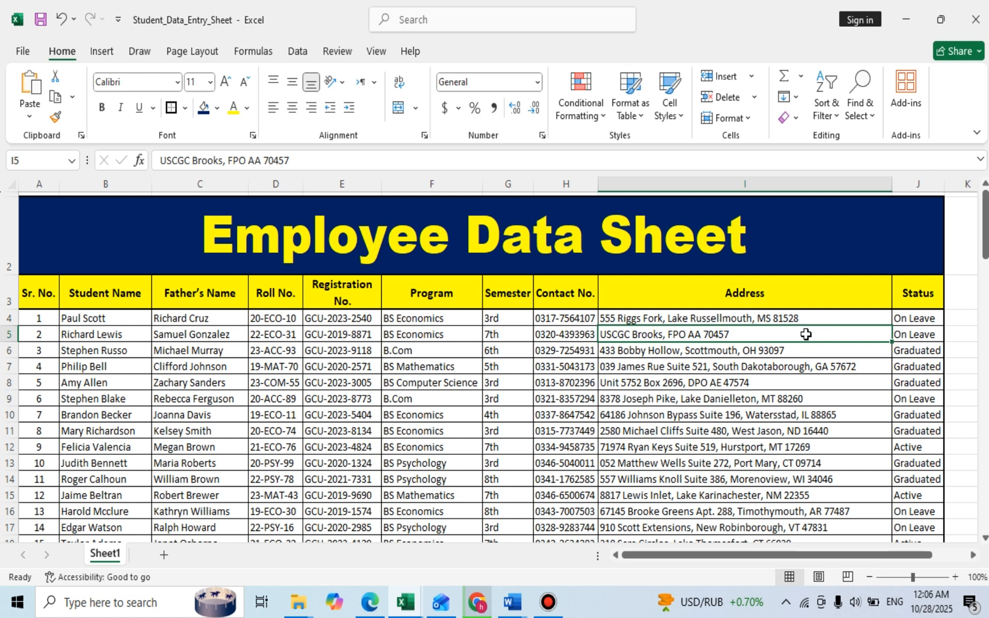
pyautogui.click(935, 292)
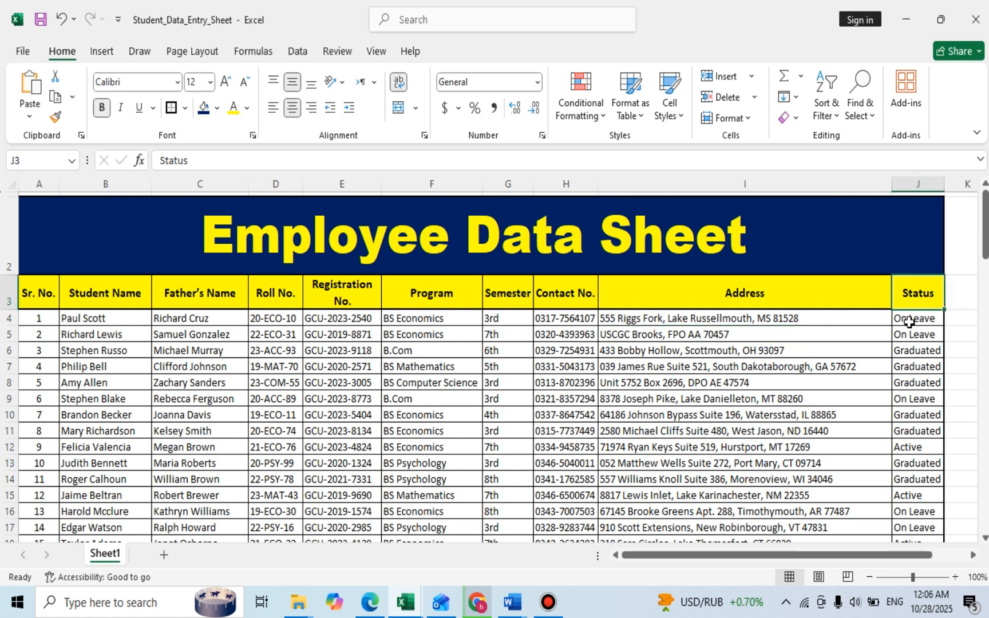
pyautogui.click(909, 322)
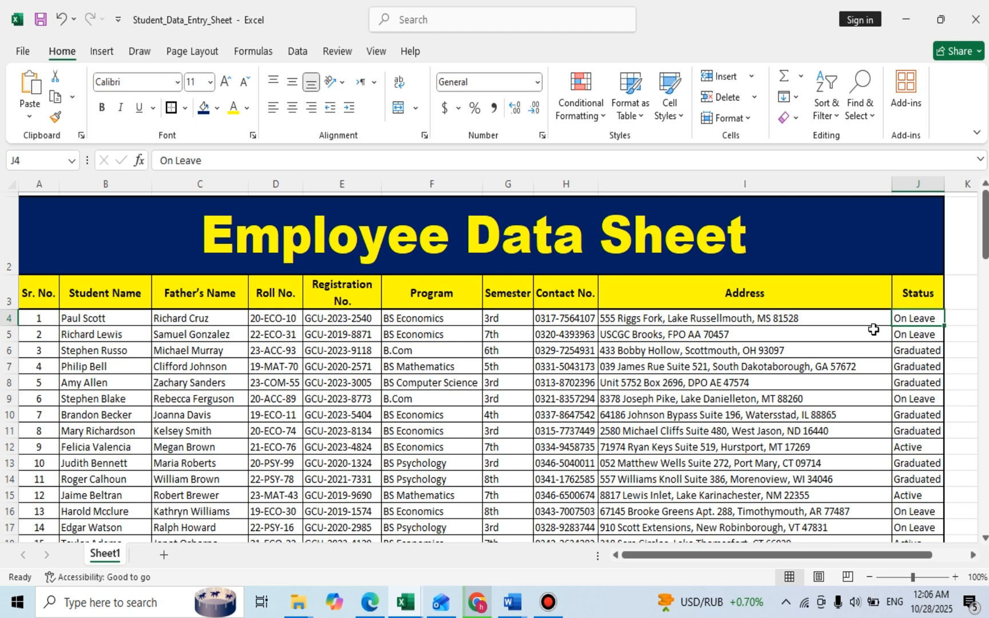
# Turn on filtering for the header row from Sr. No. to Status
pyautogui.moveTo(39, 300); pyautogui.dragTo(902, 294)
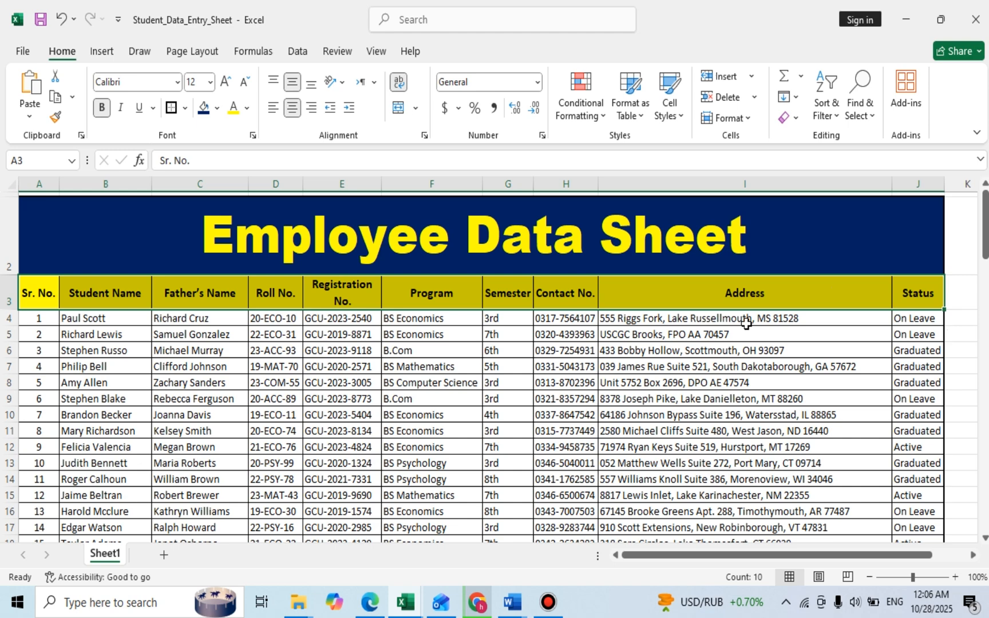
pyautogui.click(831, 121)
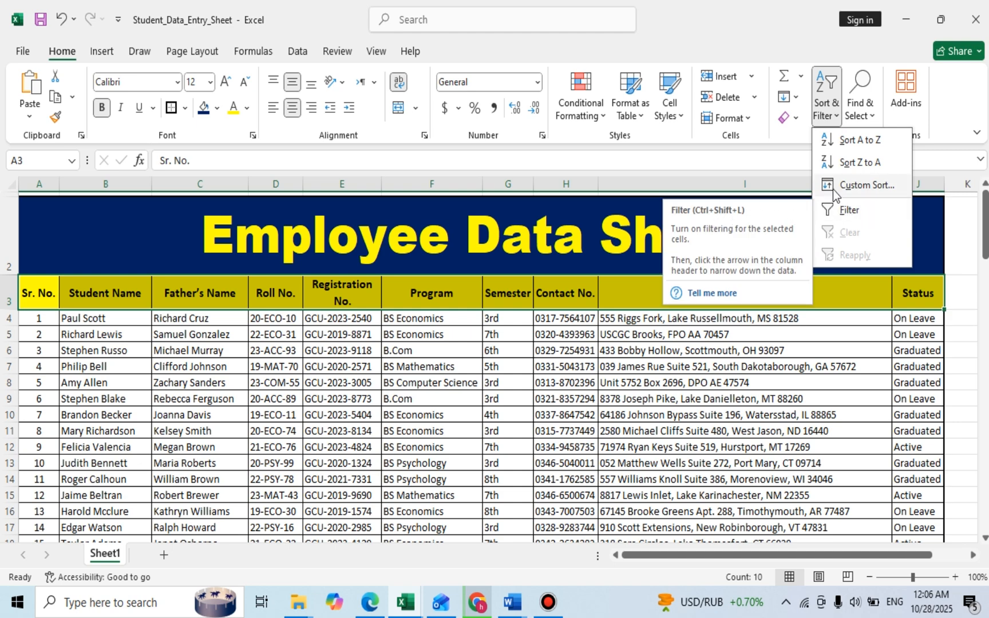
pyautogui.click(849, 211)
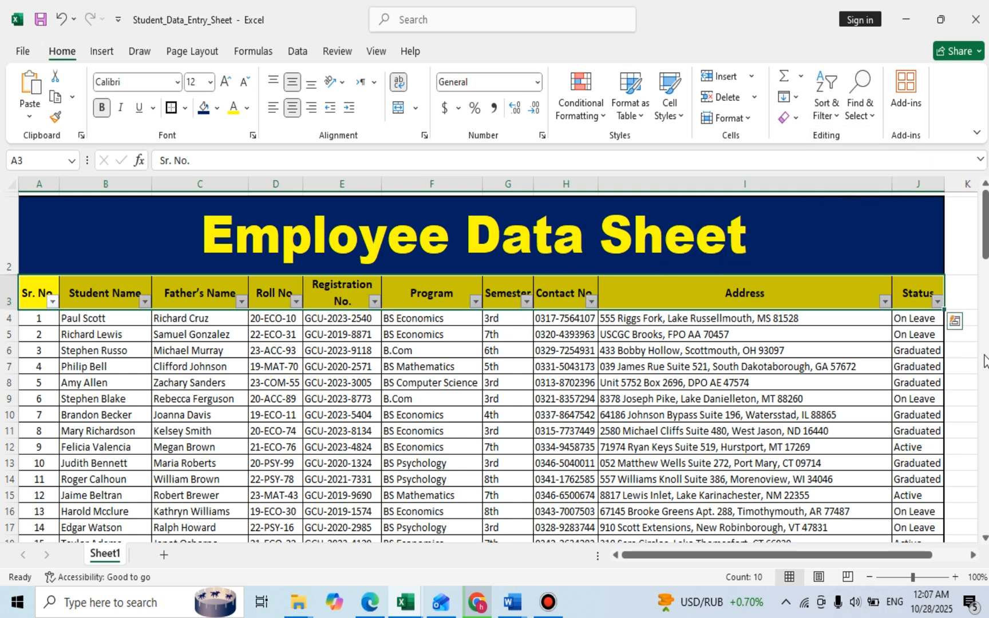
# Filter the Status column to show only Active records
pyautogui.click(936, 301)
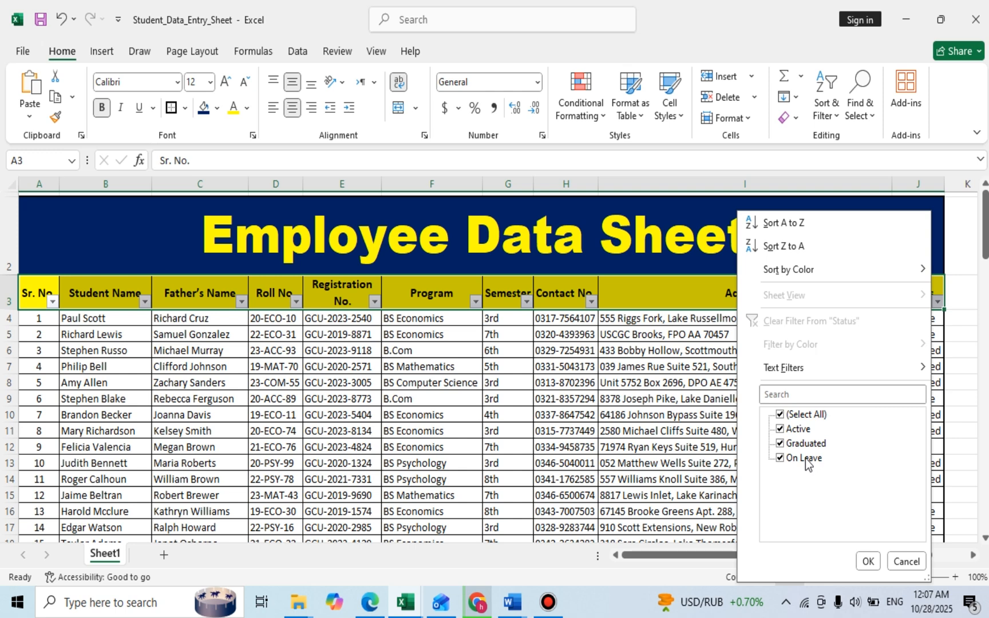
pyautogui.click(790, 416)
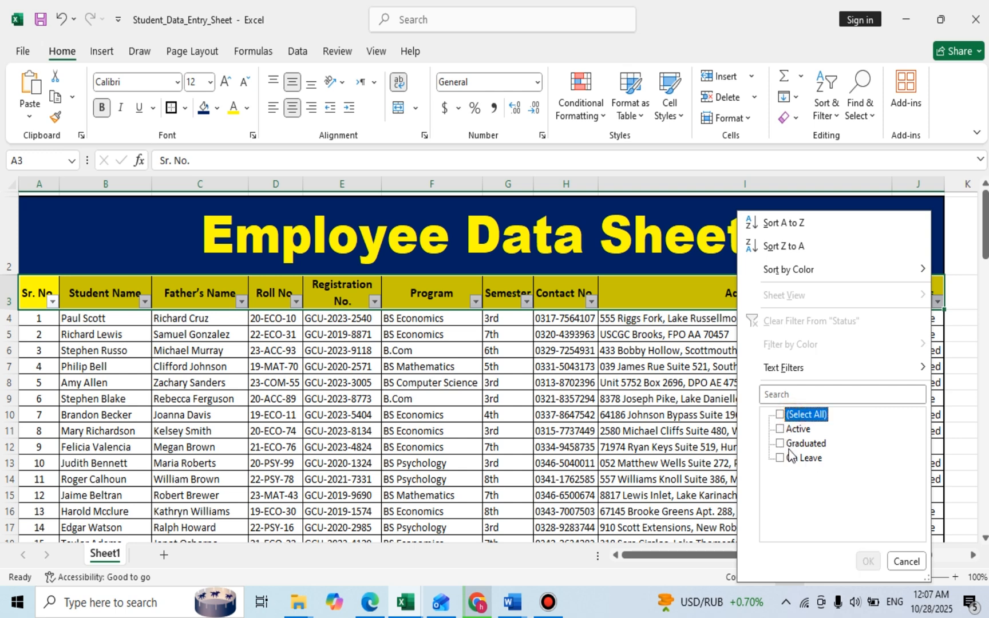
pyautogui.click(788, 430)
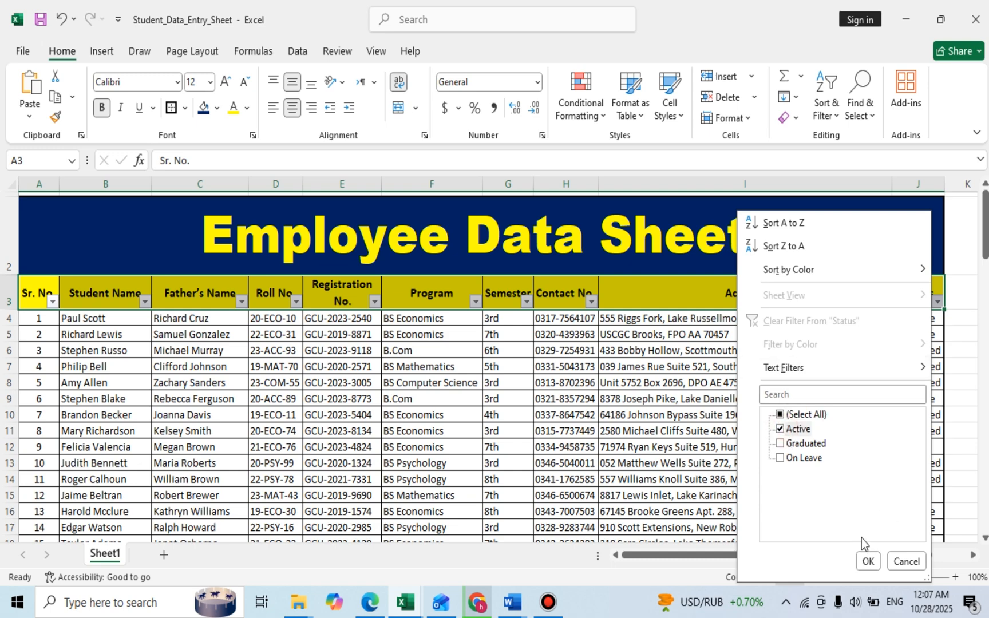
pyautogui.click(867, 562)
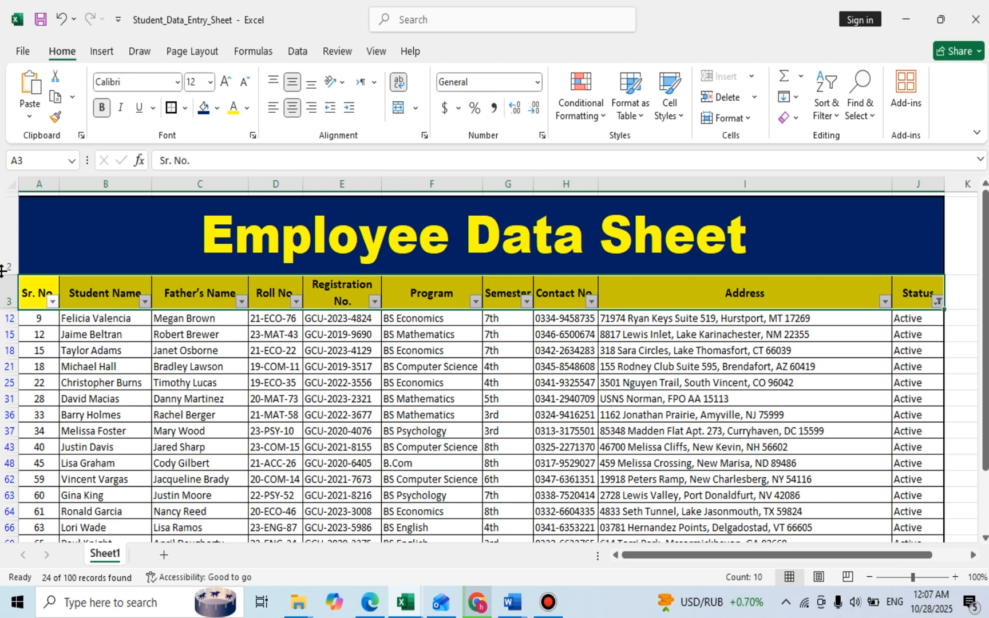
# Select all the filtered Active records to review them across every column, and then clear the selection
pyautogui.moveTo(39, 318); pyautogui.dragTo(689, 518)
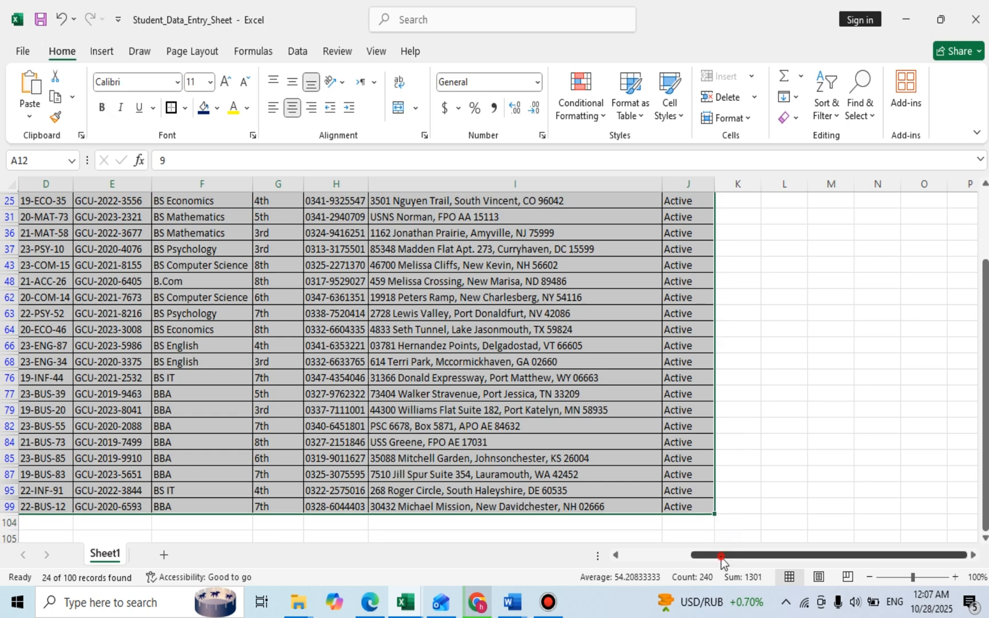
pyautogui.moveTo(721, 557); pyautogui.dragTo(476, 535)
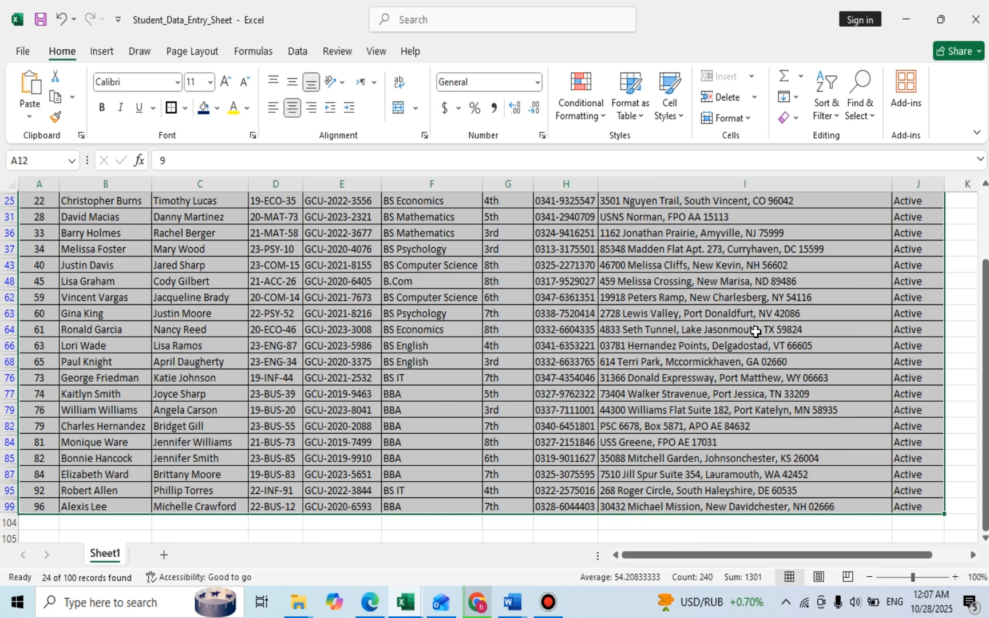
pyautogui.scroll(3, 755, 331)
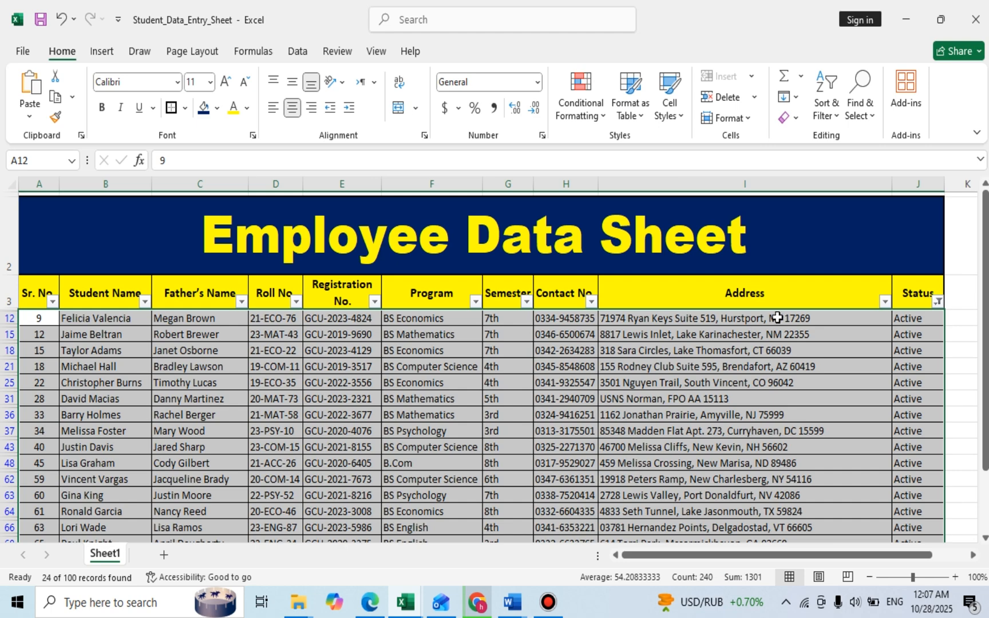
pyautogui.click(948, 335)
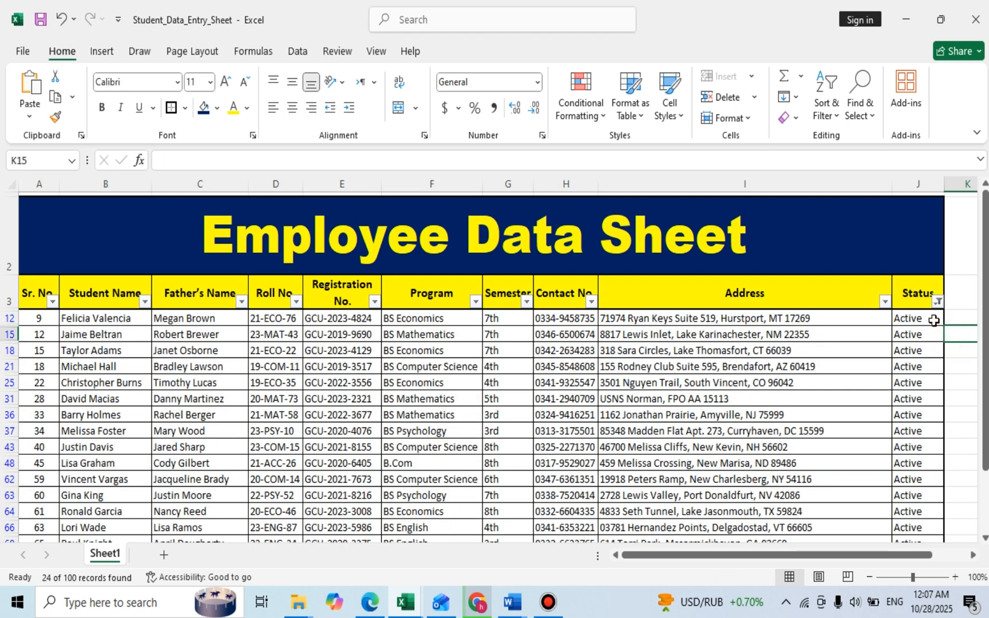
pyautogui.click(901, 320)
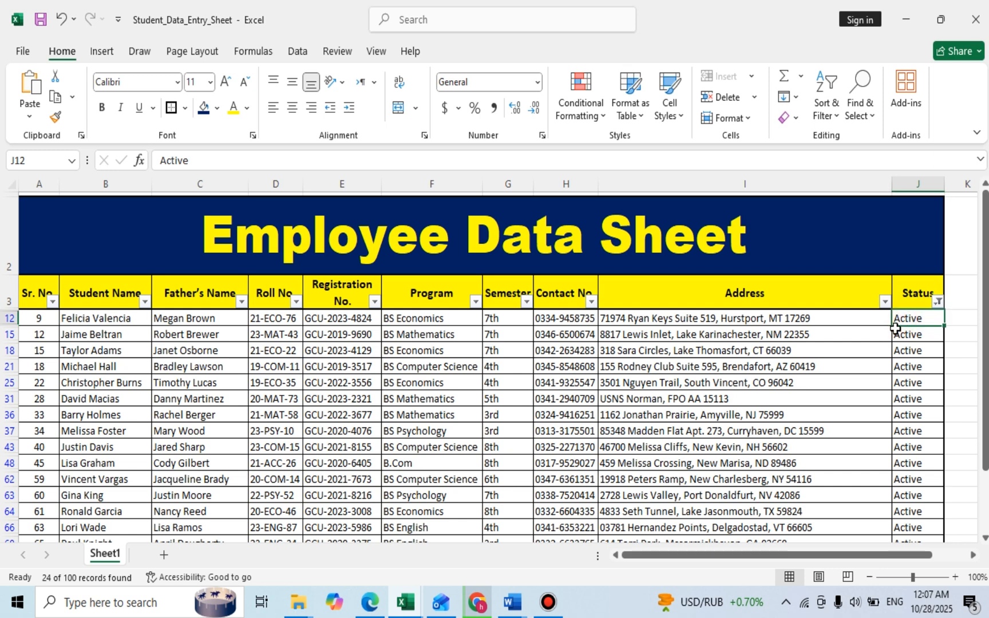
# Change the Status filter to show only Graduated records and look through the filtered list
pyautogui.click(937, 302)
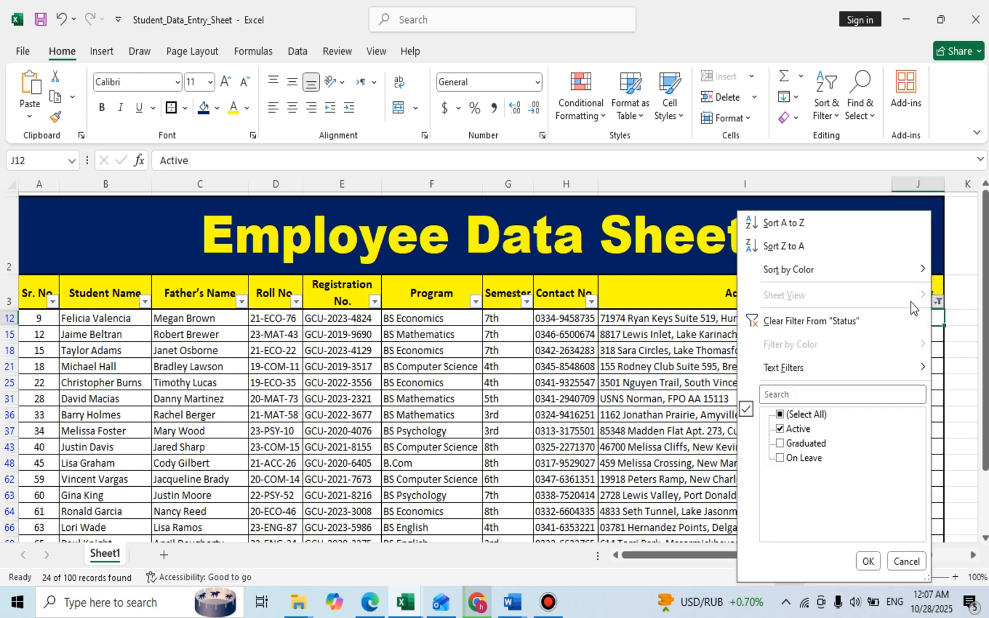
pyautogui.click(780, 444)
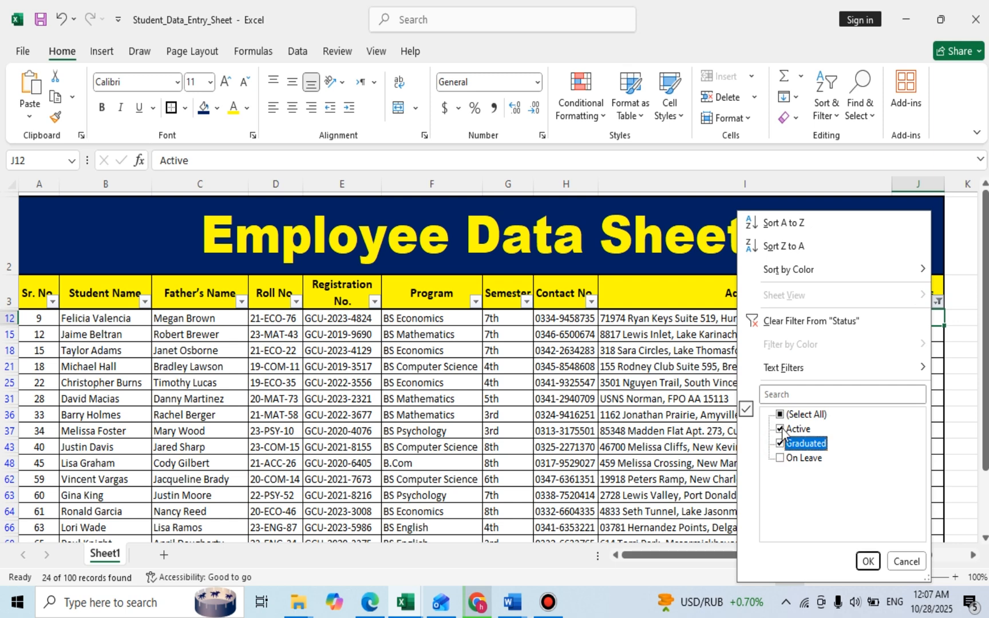
pyautogui.click(781, 430)
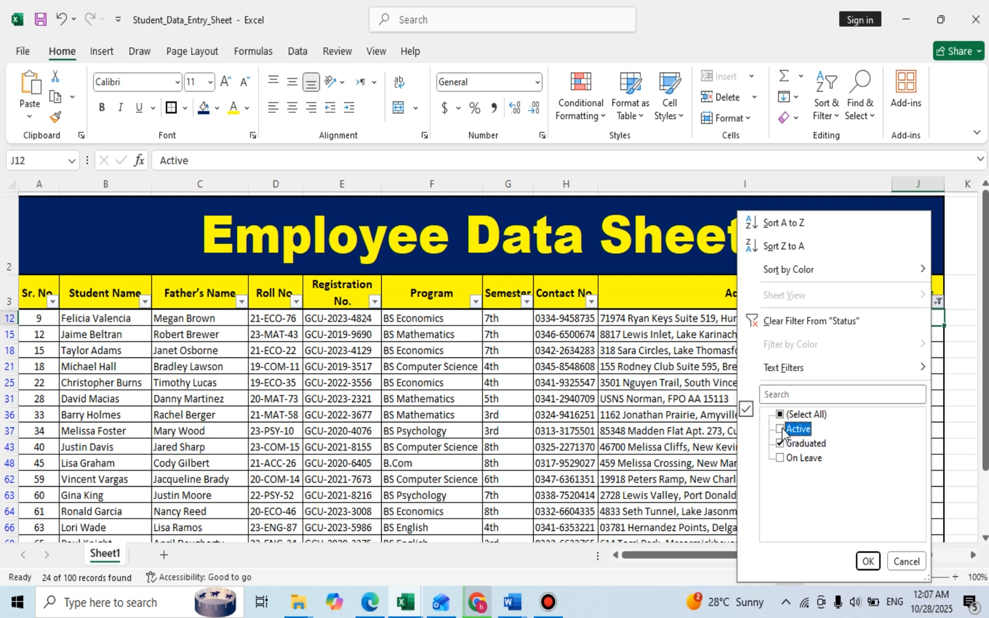
pyautogui.click(868, 561)
pyautogui.scroll(-4, 700, 428)
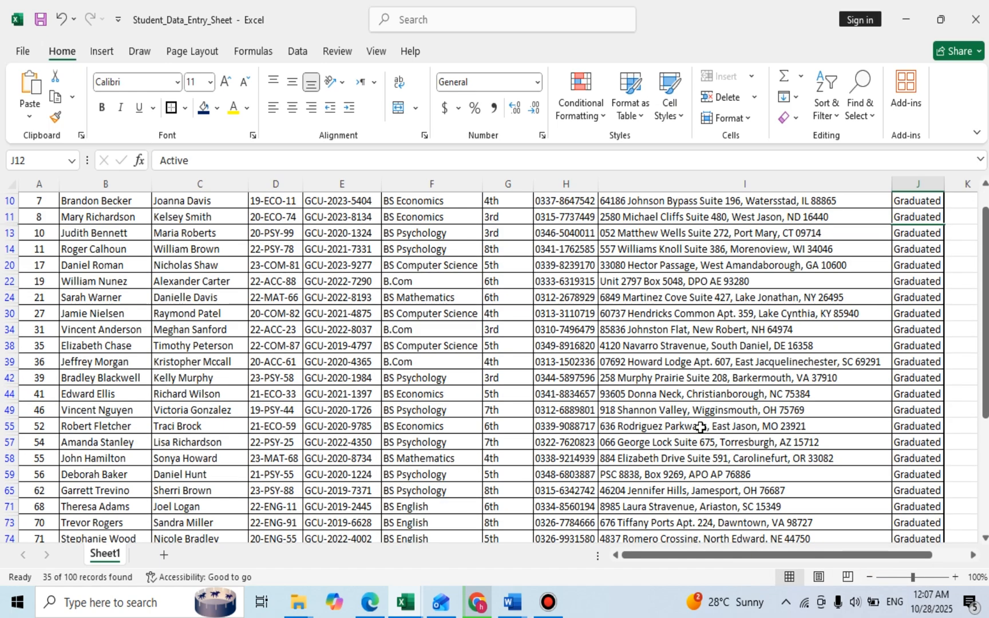
pyautogui.scroll(-2, 714, 418)
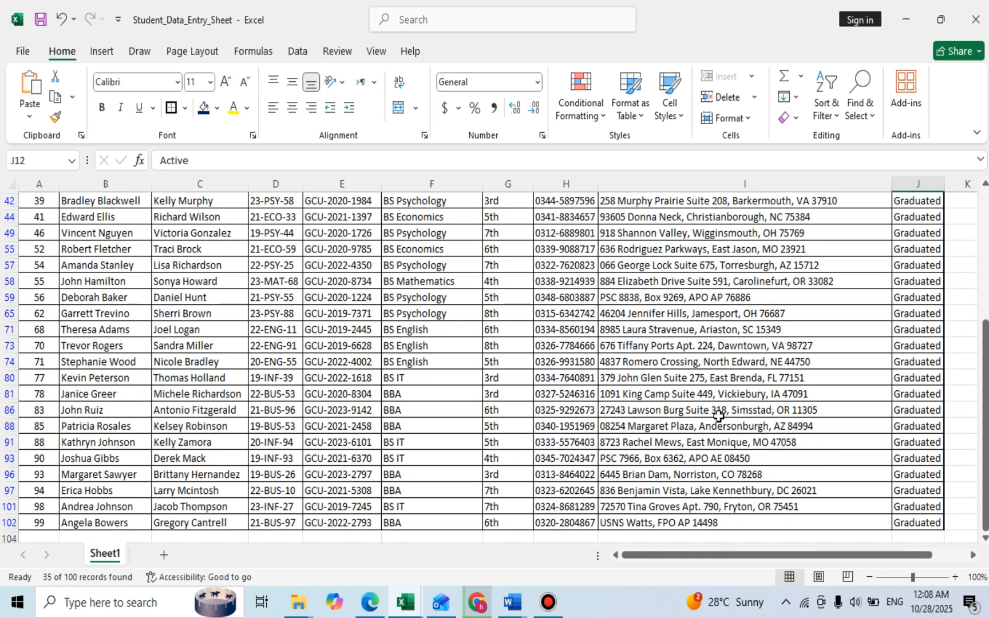
# Add Active to the Status filter alongside Graduated and look through the combined list
pyautogui.scroll(6, 718, 416)
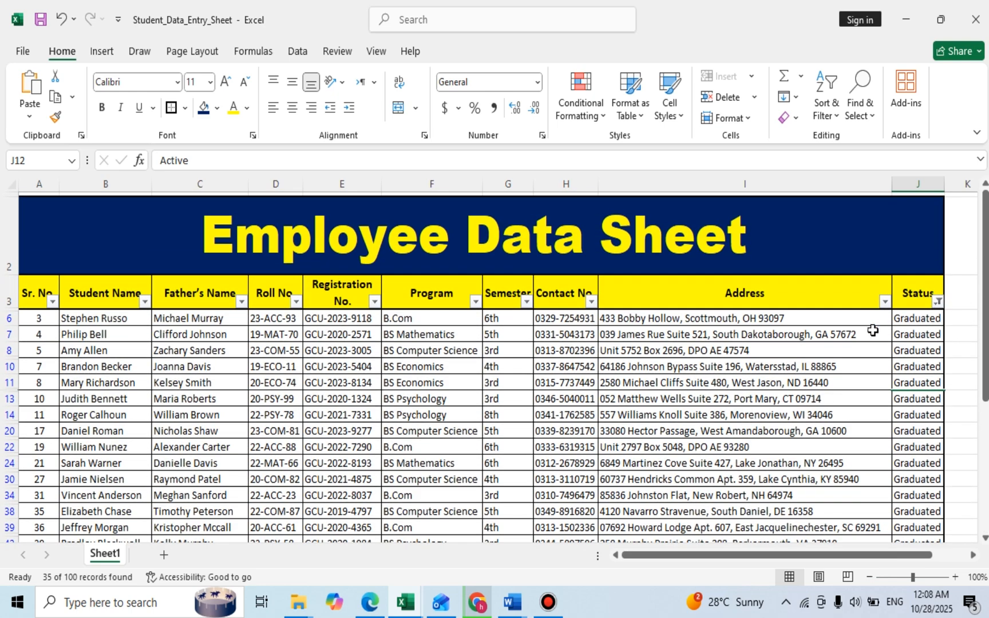
pyautogui.click(937, 300)
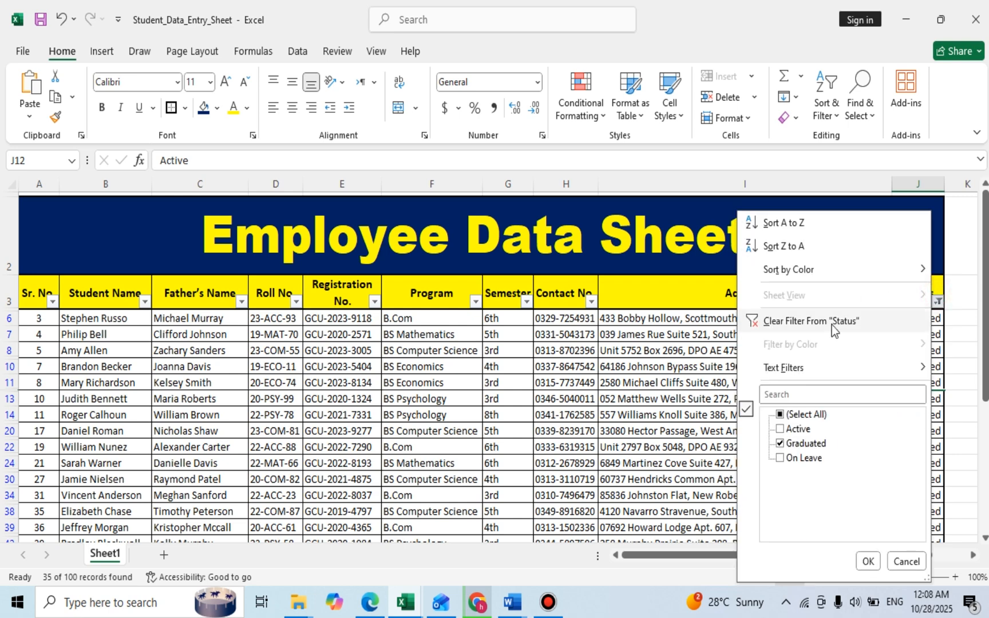
pyautogui.click(780, 429)
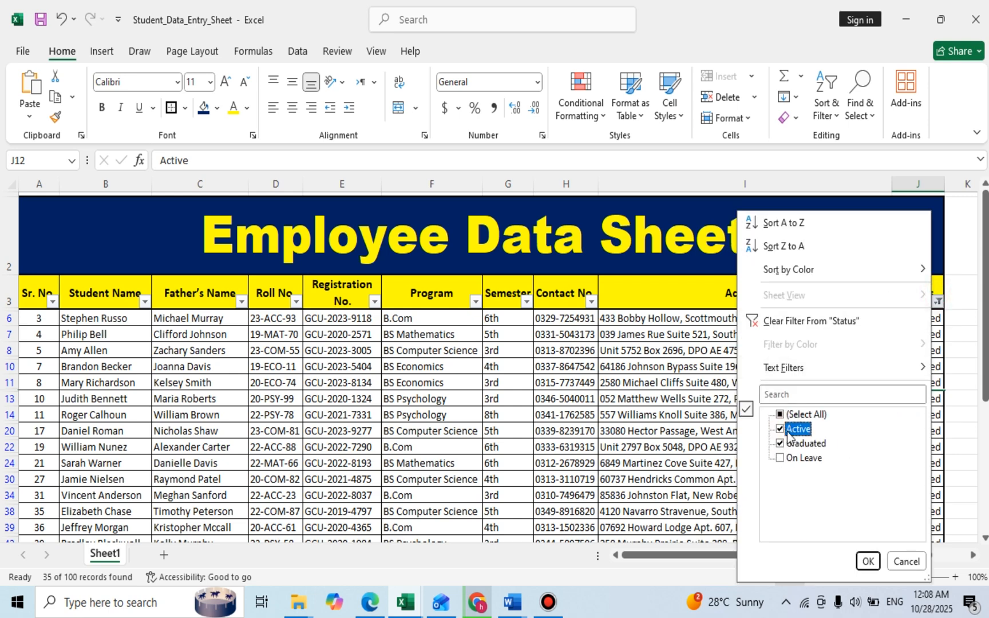
pyautogui.click(868, 568)
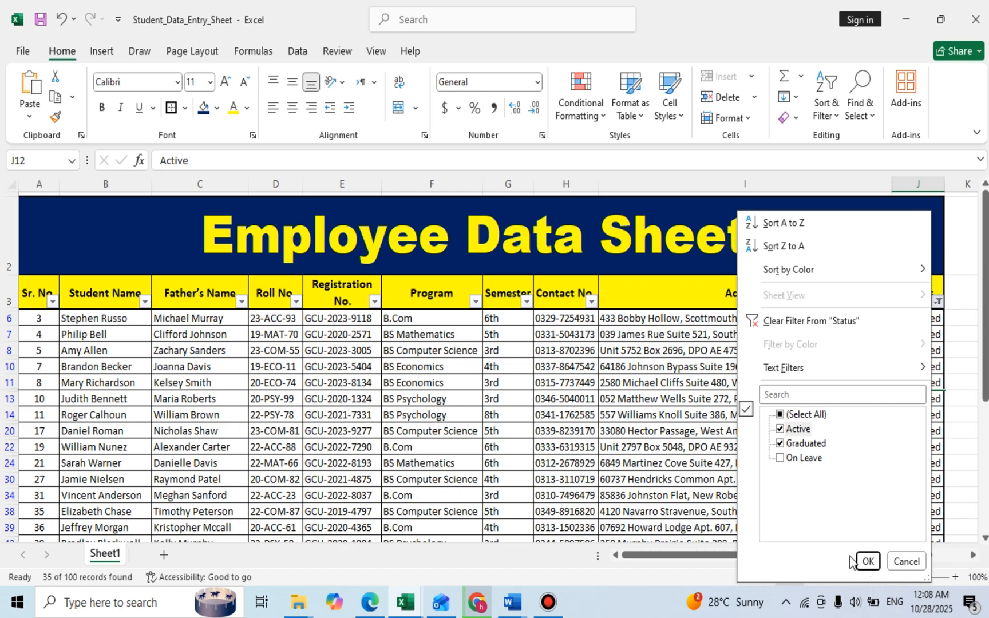
pyautogui.click(867, 561)
pyautogui.scroll(-12, 682, 394)
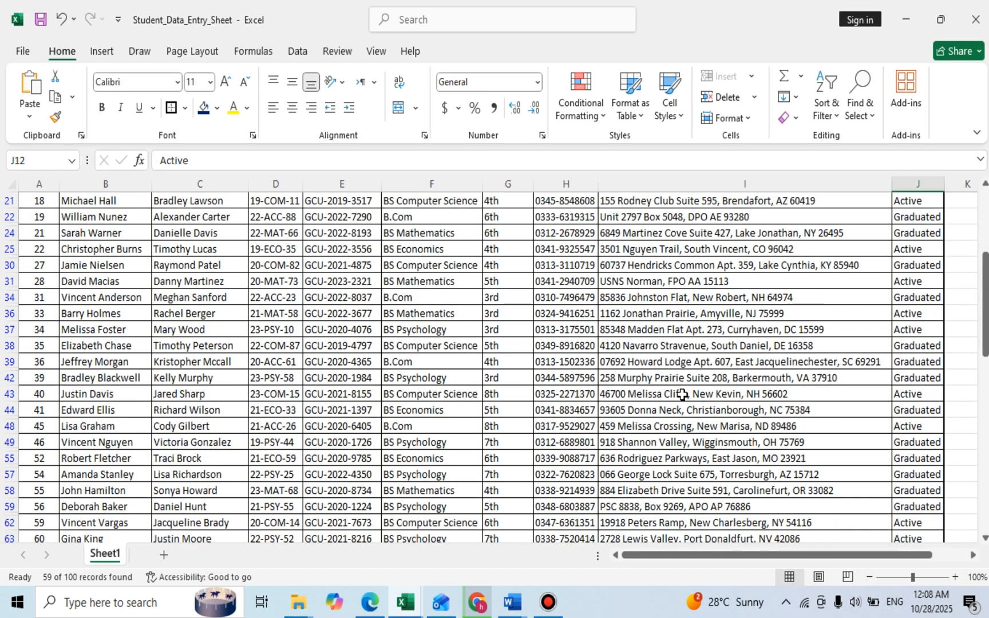
pyautogui.scroll(-5, 682, 394)
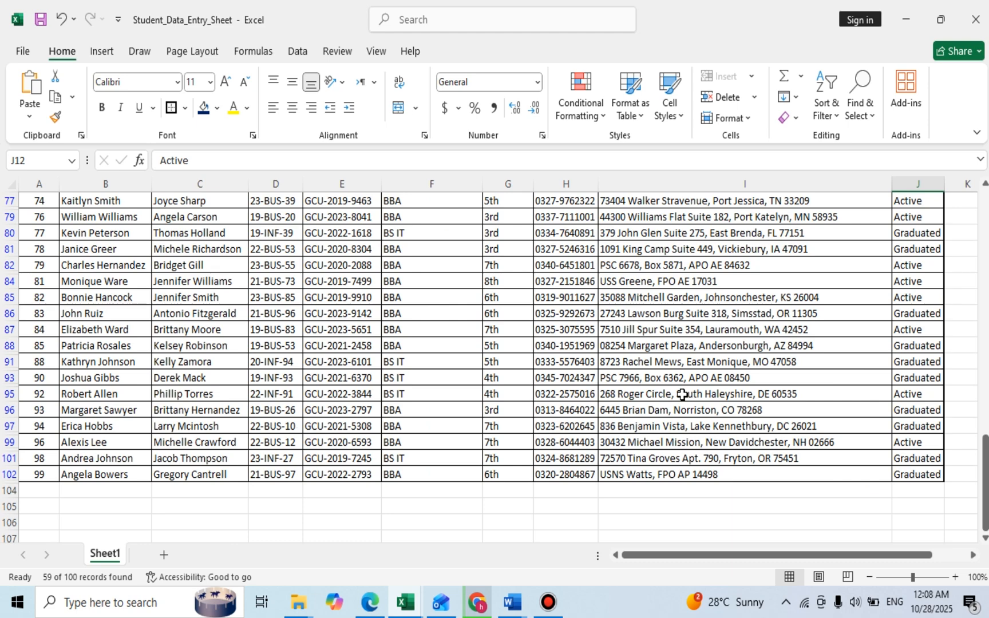
# Clear the applied Status filter for the whole table while keeping filtering turned on
pyautogui.scroll(5, 682, 395)
pyautogui.scroll(12, 912, 416)
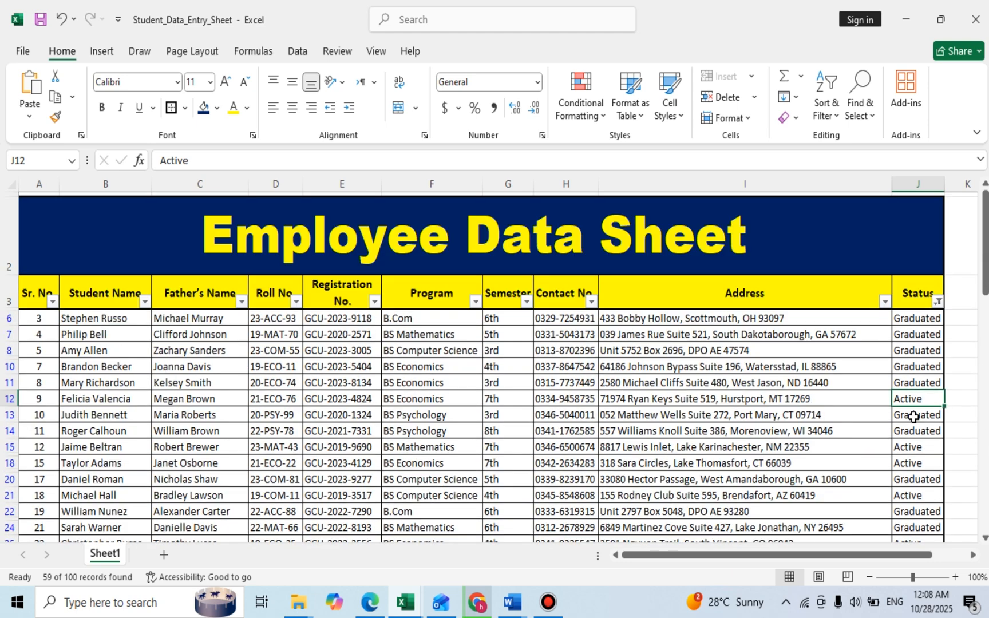
pyautogui.click(829, 106)
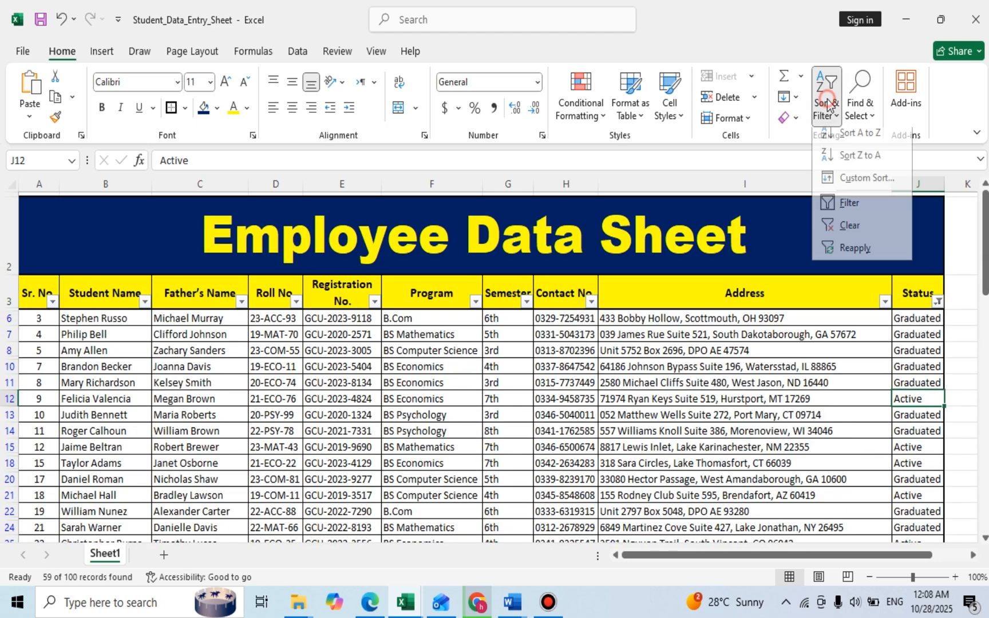
pyautogui.click(840, 232)
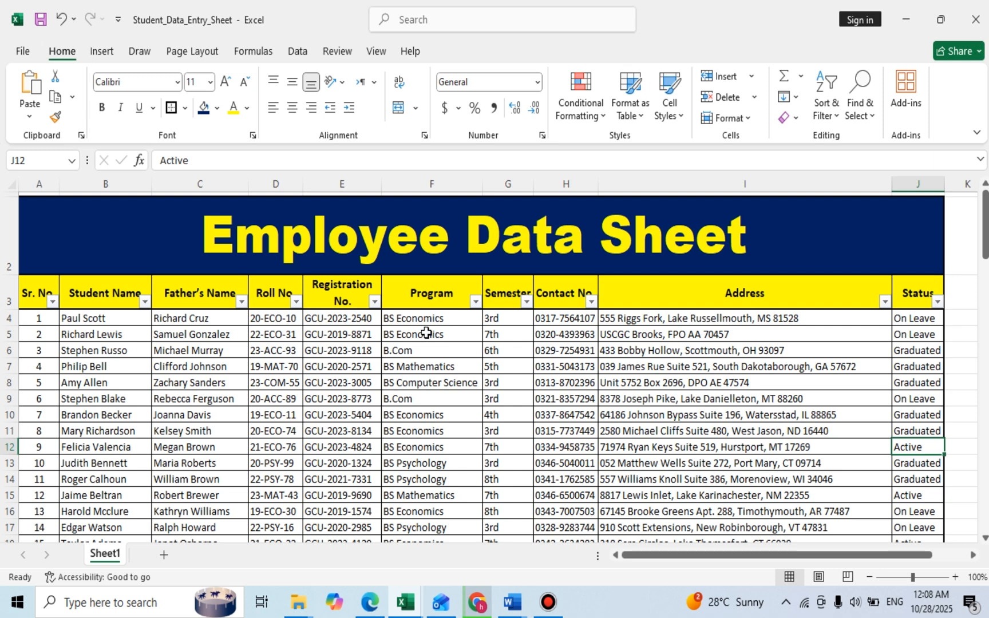
# Filter the Program column to show only BS Computer Science records
pyautogui.click(475, 301)
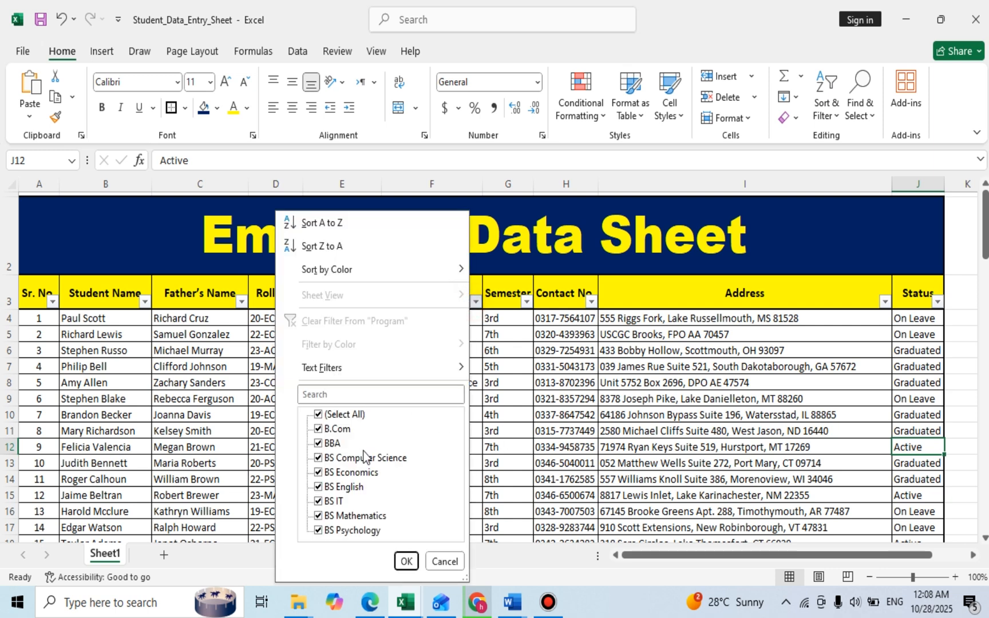
pyautogui.click(337, 416)
pyautogui.click(318, 458)
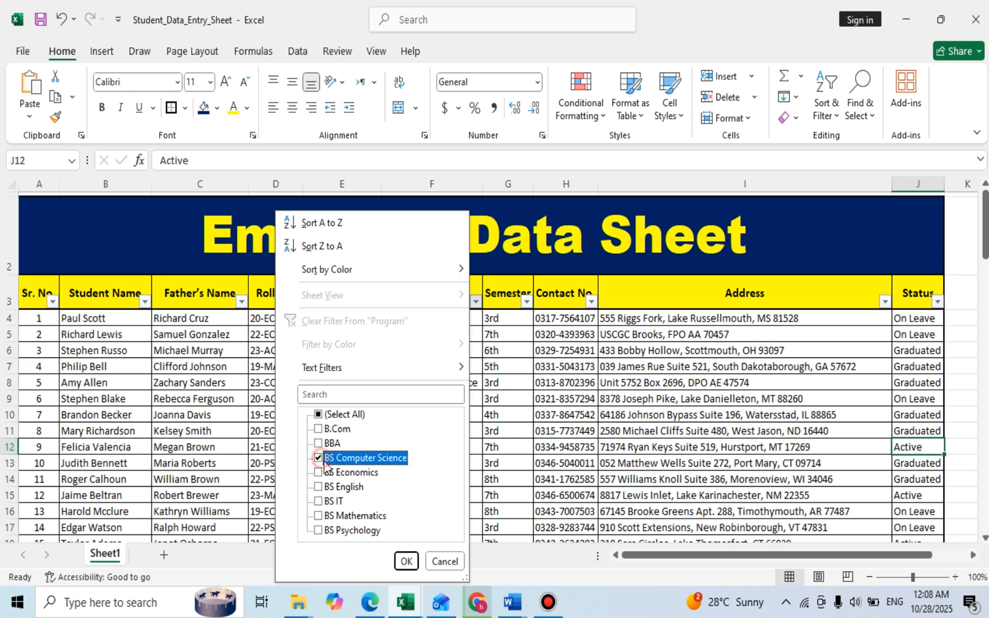
pyautogui.click(406, 561)
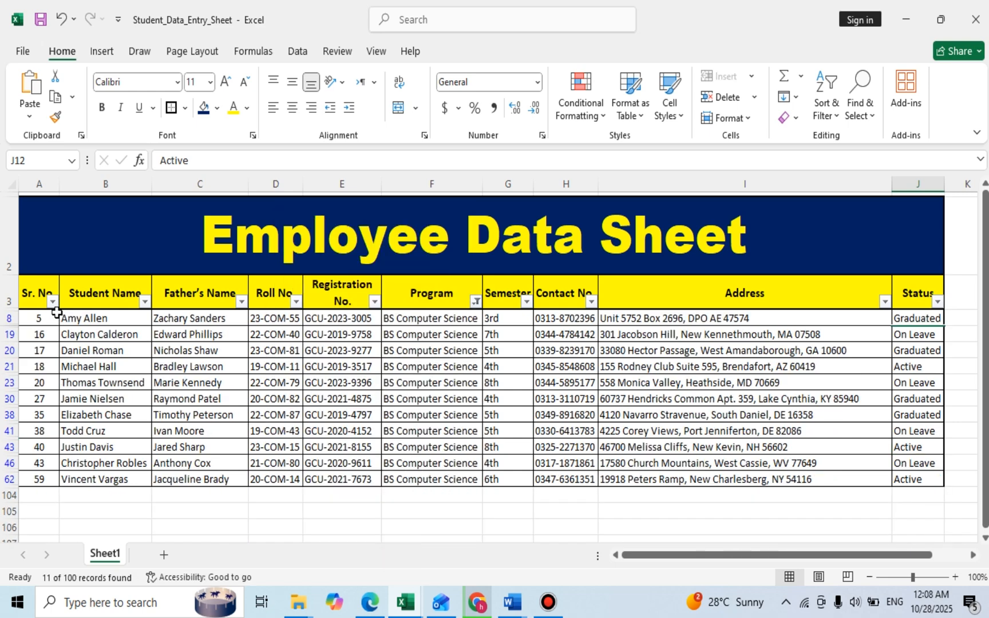
# Switch the Program filter from BS Computer Science to show only B.Com records
pyautogui.moveTo(32, 325); pyautogui.dragTo(903, 484)
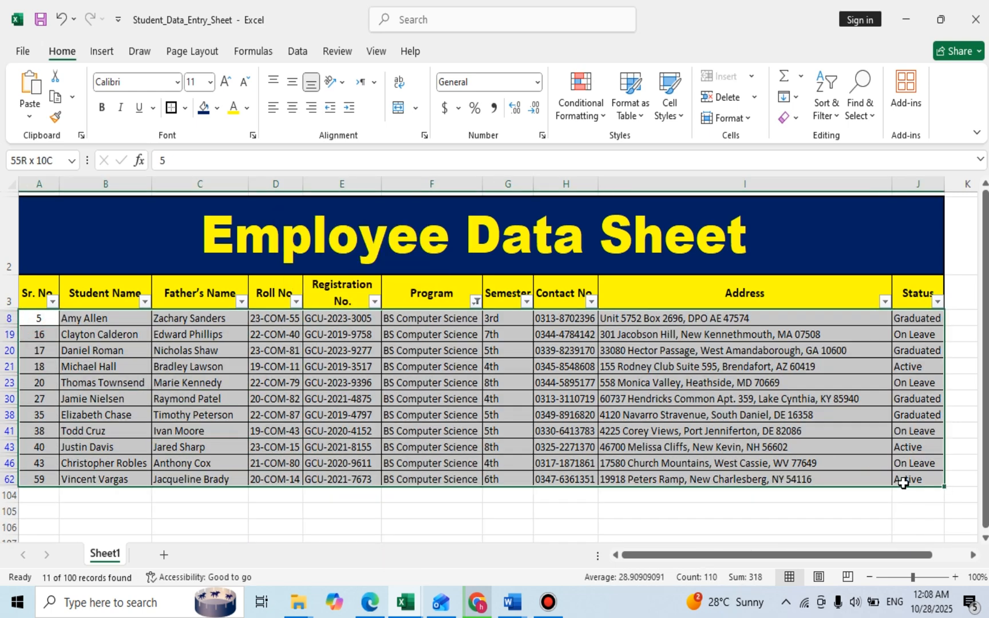
pyautogui.click(466, 350)
pyautogui.click(475, 301)
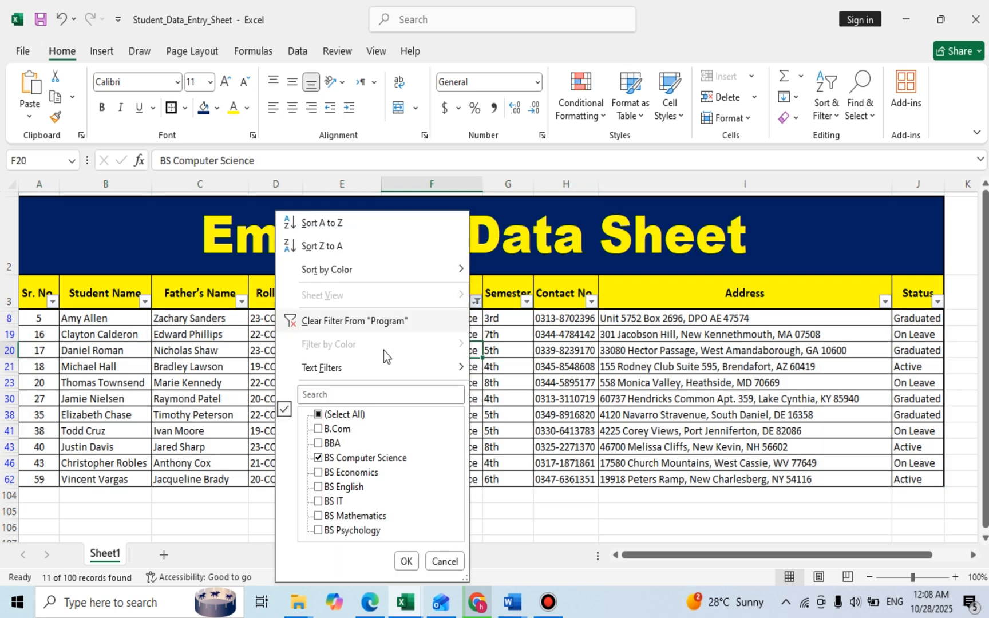
pyautogui.click(336, 429)
pyautogui.click(331, 458)
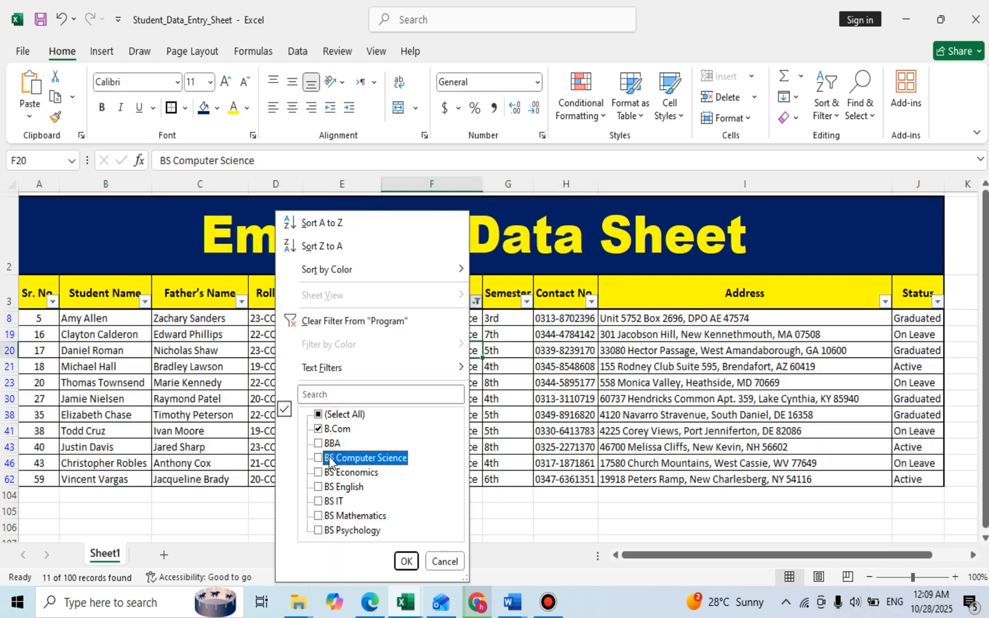
pyautogui.click(408, 561)
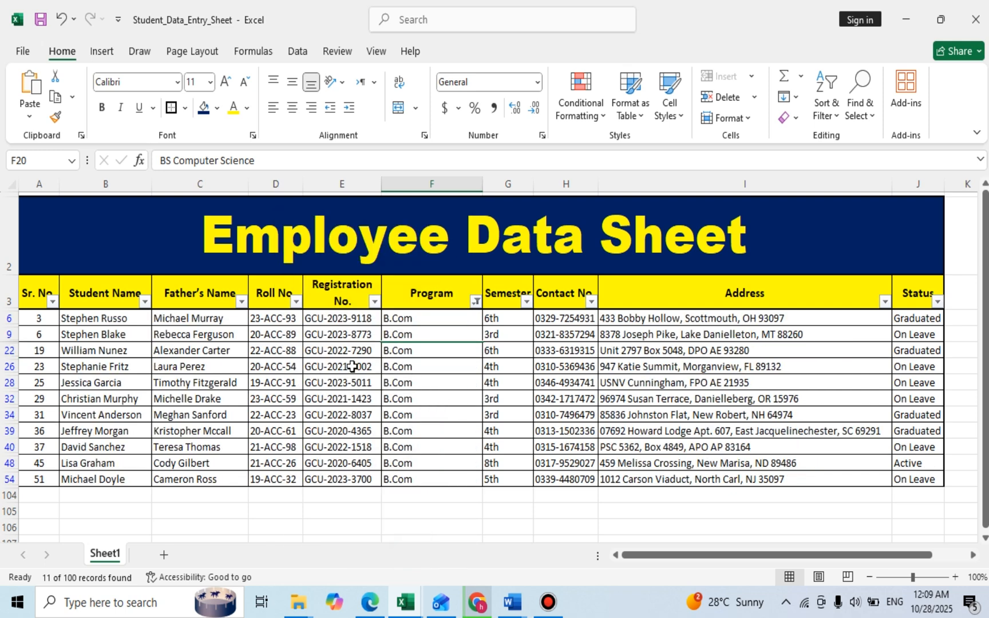
# Fill all the filtered B.Com rows, from Sr. No. through Status, with the blue theme colour
pyautogui.click(178, 351)
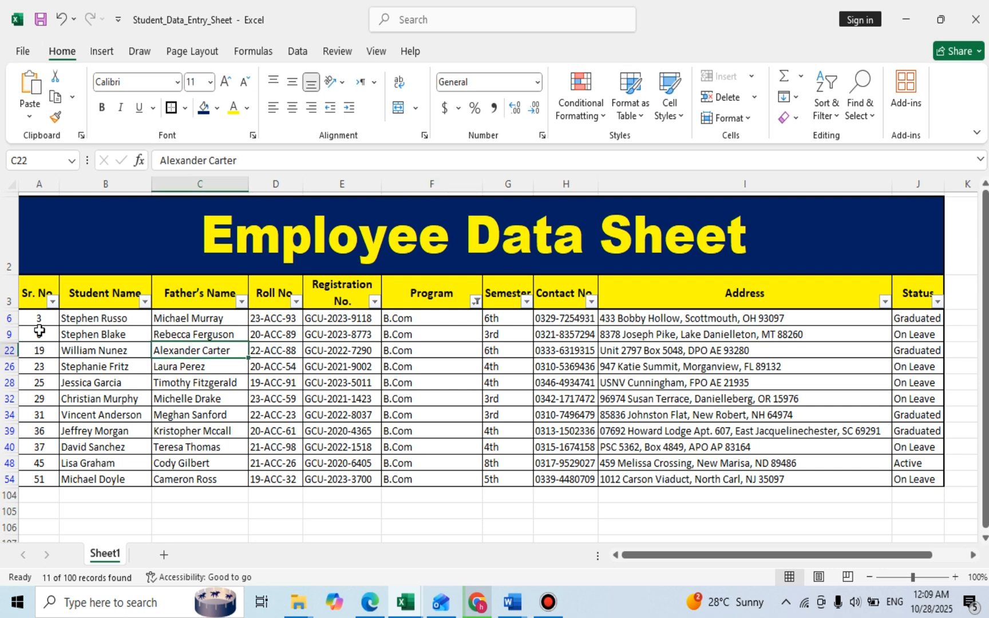
pyautogui.moveTo(26, 322)
pyautogui.mouseDown()
pyautogui.moveTo(263, 432)
pyautogui.moveTo(503, 472)
pyautogui.moveTo(958, 514)
pyautogui.moveTo(920, 473)
pyautogui.mouseUp()
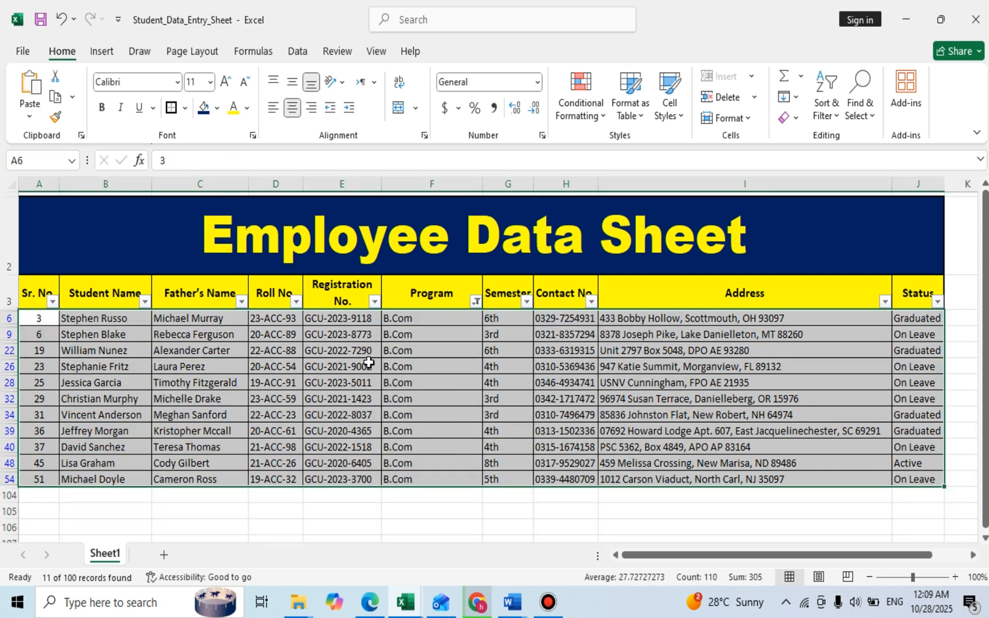
pyautogui.click(369, 386)
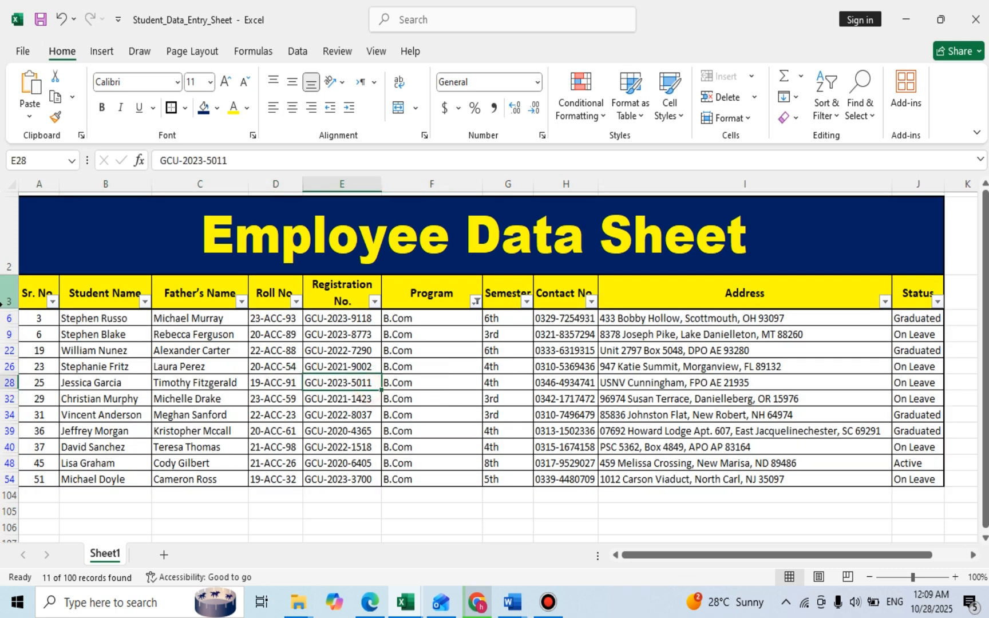
pyautogui.moveTo(31, 322); pyautogui.dragTo(901, 479)
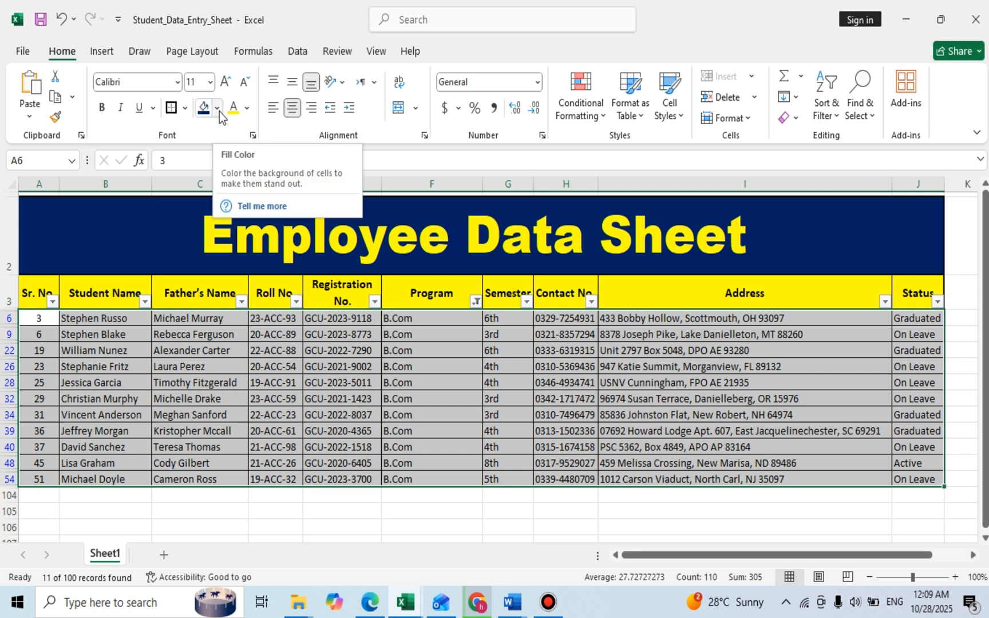
pyautogui.click(217, 108)
pyautogui.click(286, 158)
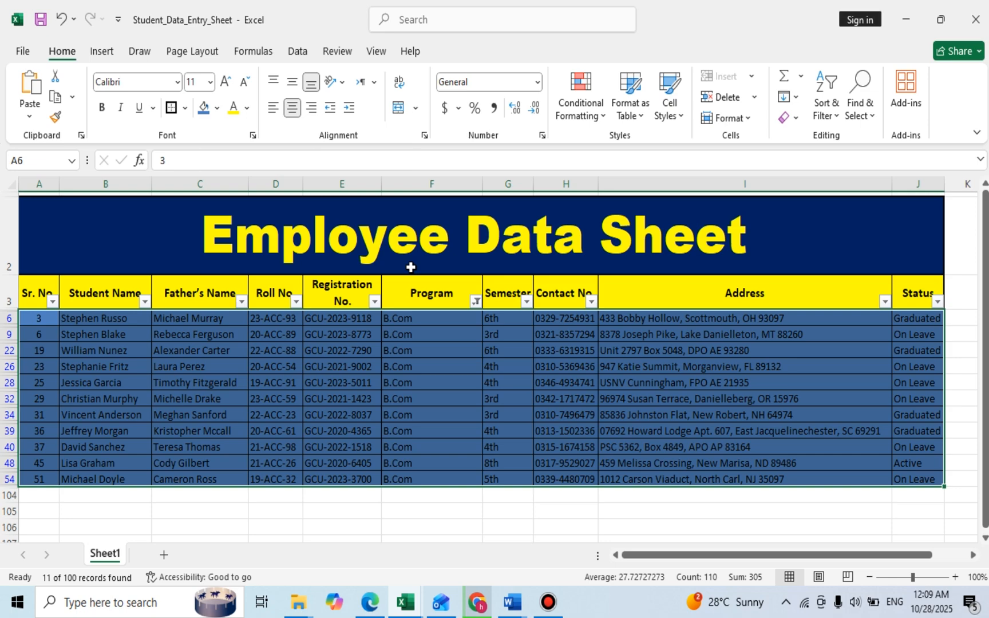
# Clear the Program filter and check the blue B.Com rows within the full table
pyautogui.click(826, 109)
pyautogui.click(821, 232)
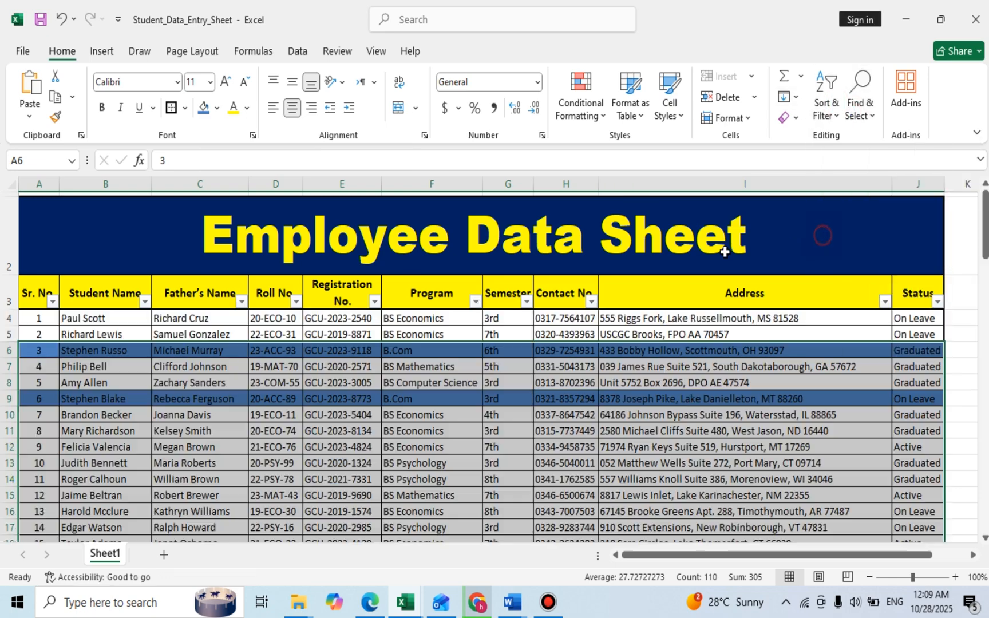
pyautogui.click(538, 414)
pyautogui.moveTo(43, 351); pyautogui.dragTo(915, 382)
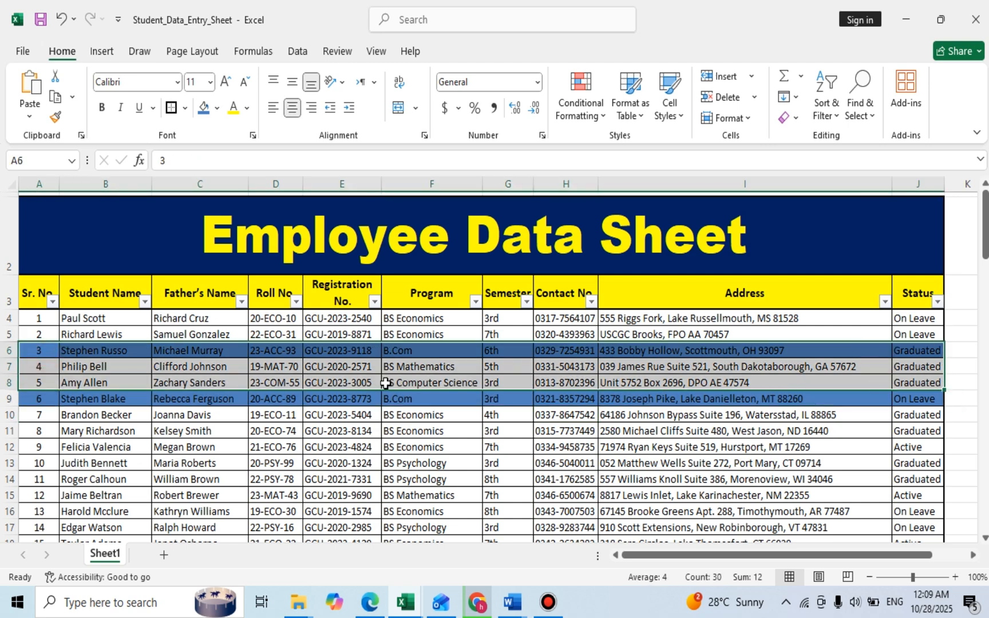
pyautogui.click(407, 350)
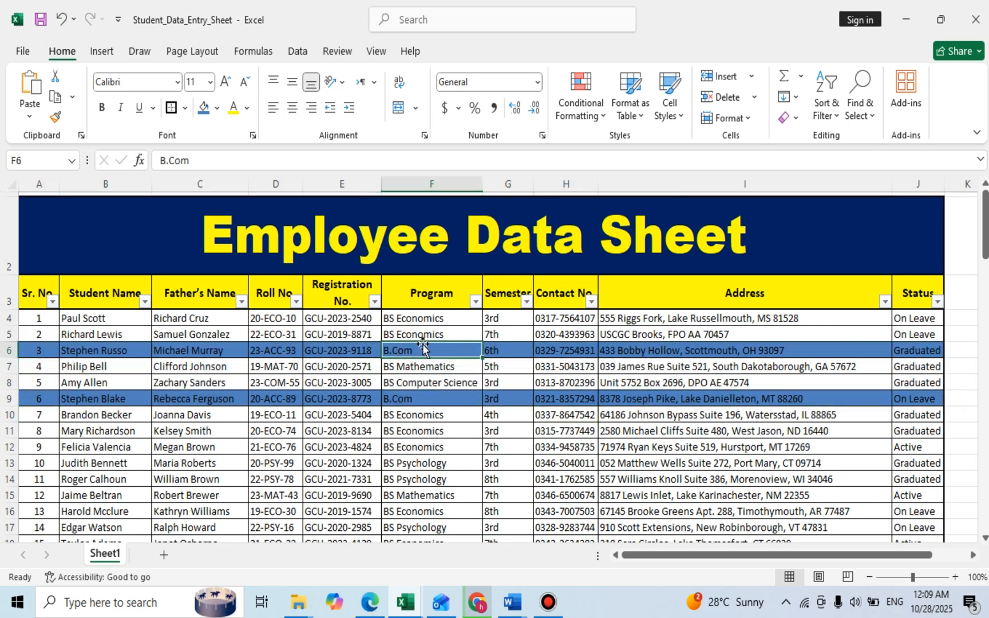
# Filter the Program column to show only BS English records
pyautogui.click(474, 302)
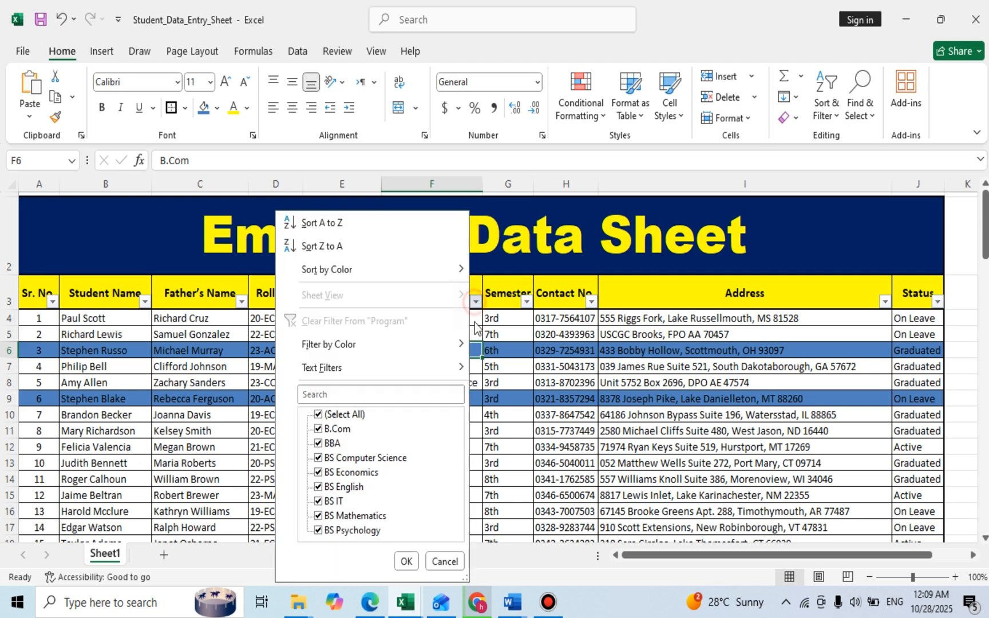
pyautogui.click(330, 415)
pyautogui.click(342, 487)
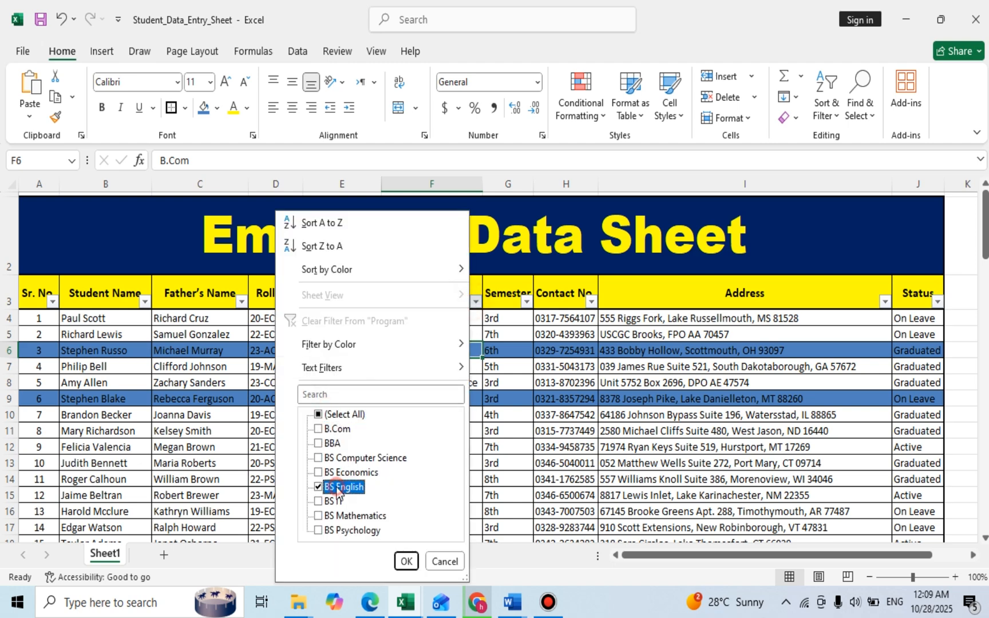
pyautogui.click(405, 561)
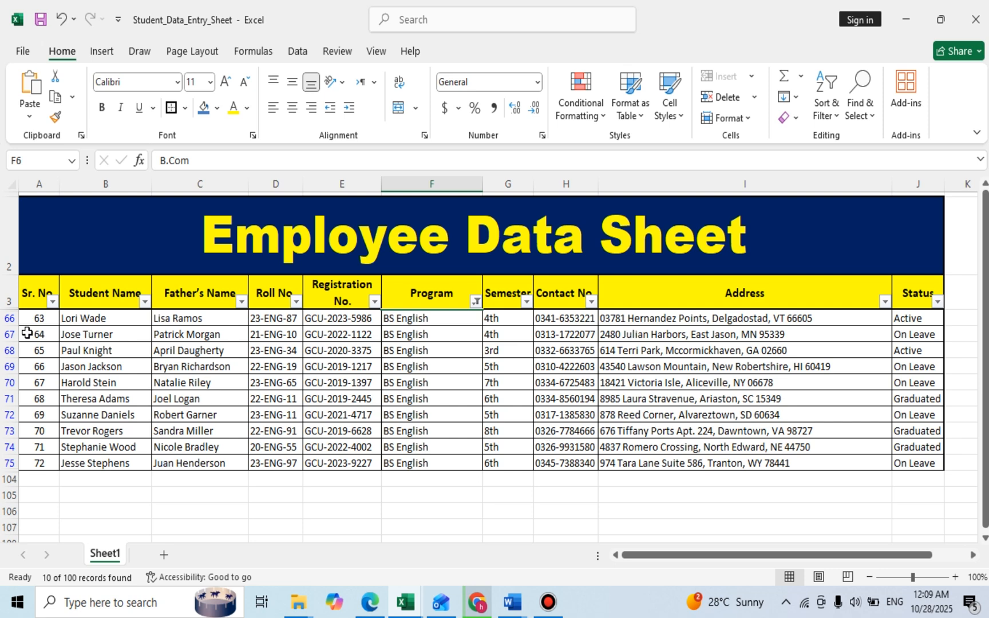
# Fill all the filtered BS English rows, from Sr. No. through Status, with the green theme colour
pyautogui.moveTo(36, 325); pyautogui.dragTo(921, 465)
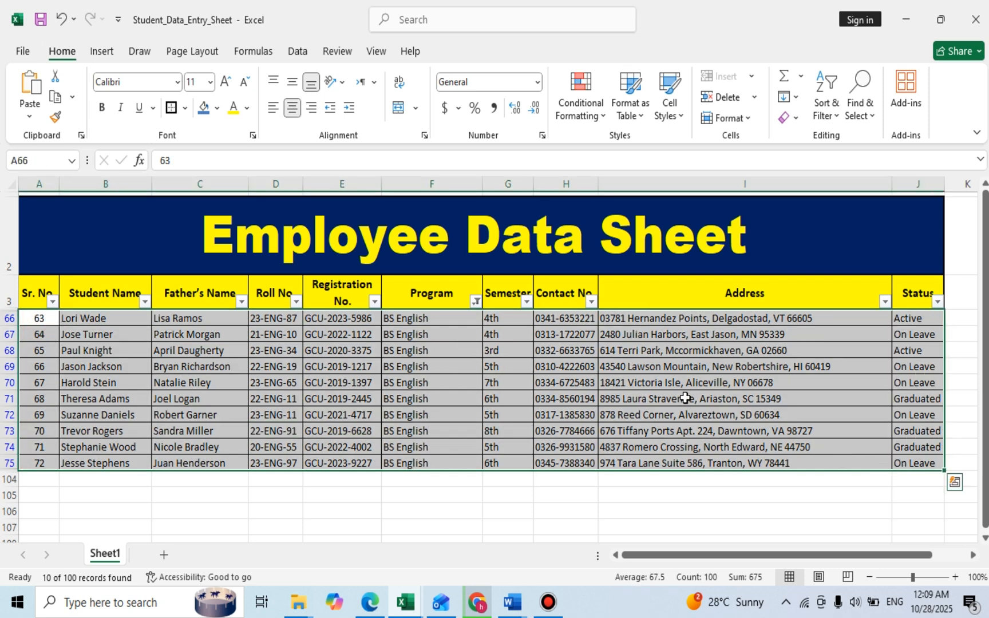
pyautogui.click(217, 108)
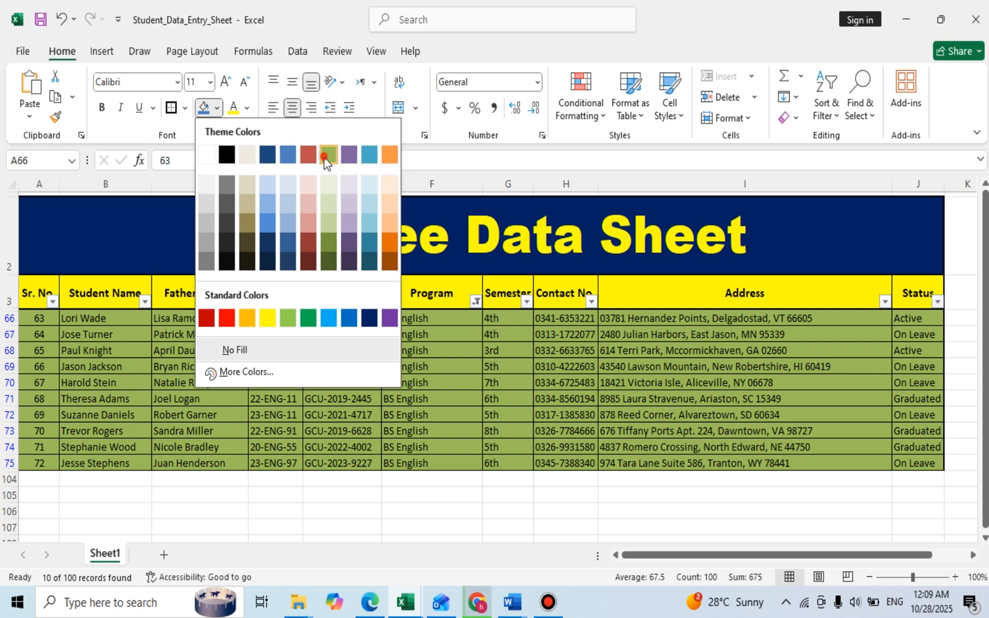
pyautogui.click(324, 157)
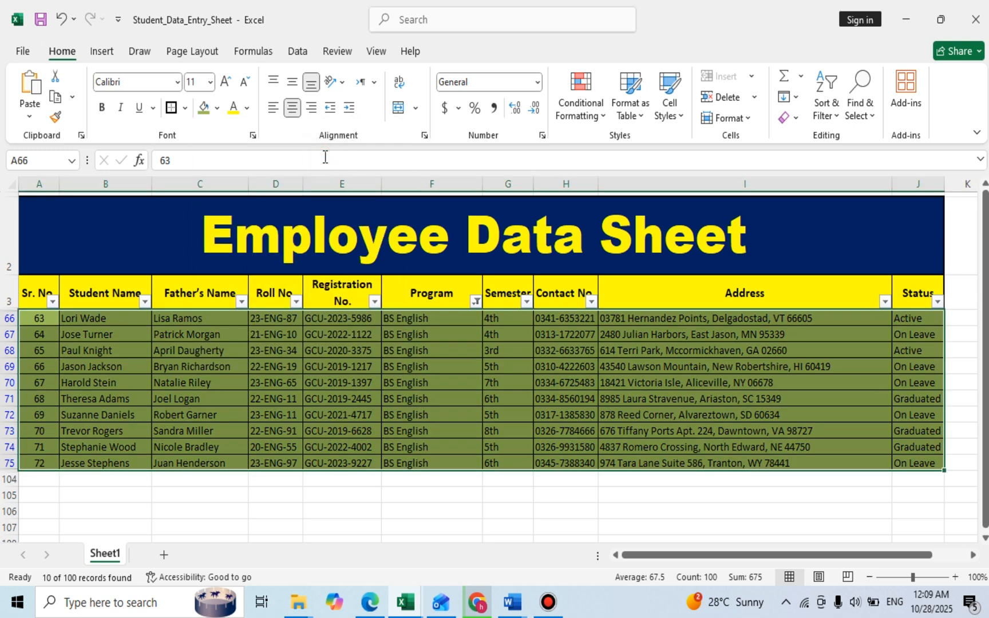
pyautogui.click(447, 372)
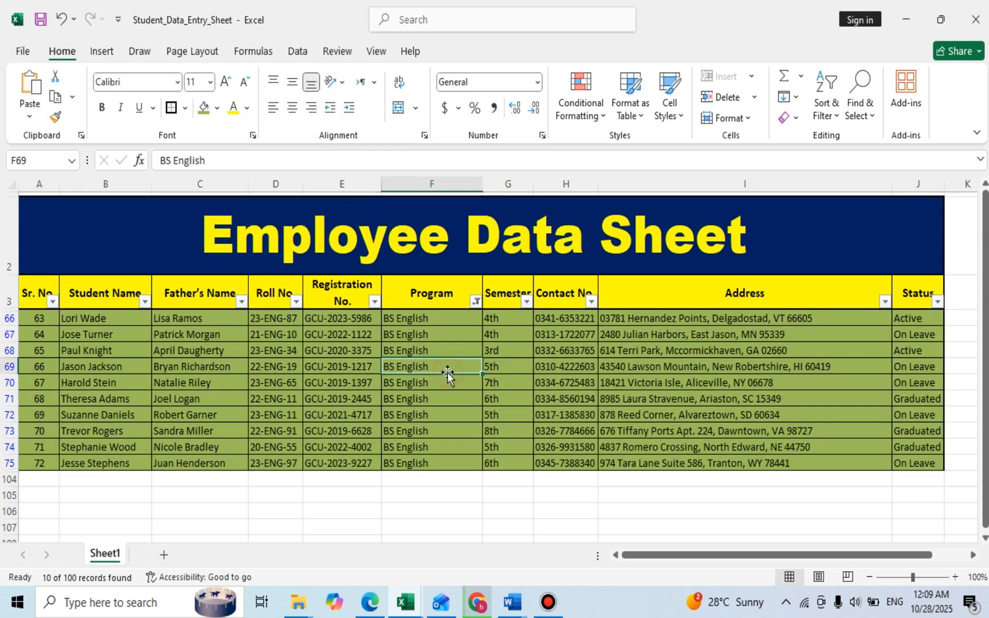
# Clear the BS English filter and look through the full table for the blue and green rows
pyautogui.click(826, 109)
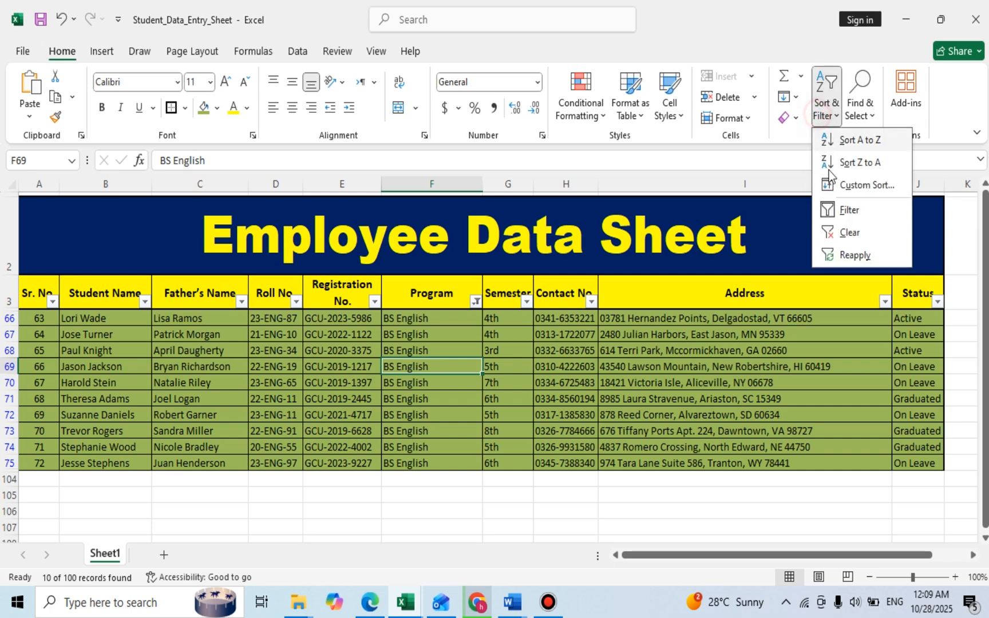
pyautogui.click(847, 232)
pyautogui.click(484, 447)
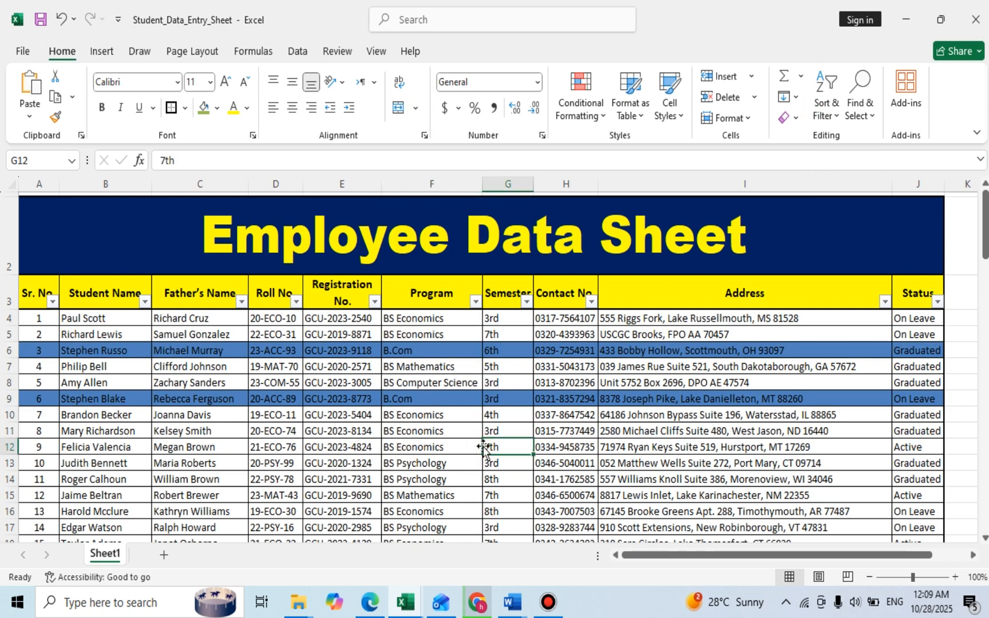
pyautogui.click(423, 354)
pyautogui.scroll(-4, 423, 359)
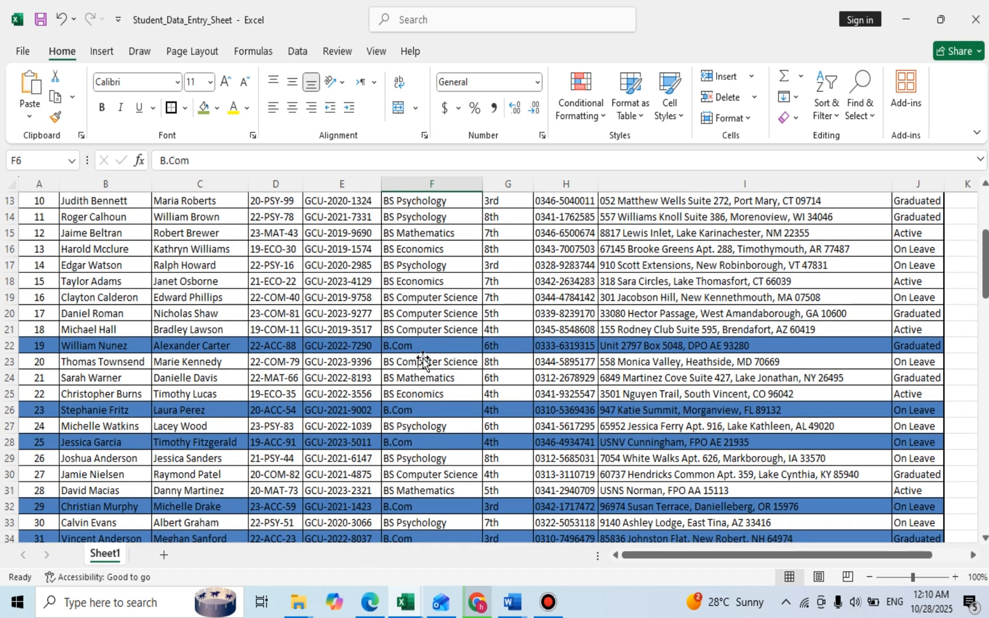
pyautogui.scroll(-19, 422, 359)
pyautogui.scroll(3, 422, 359)
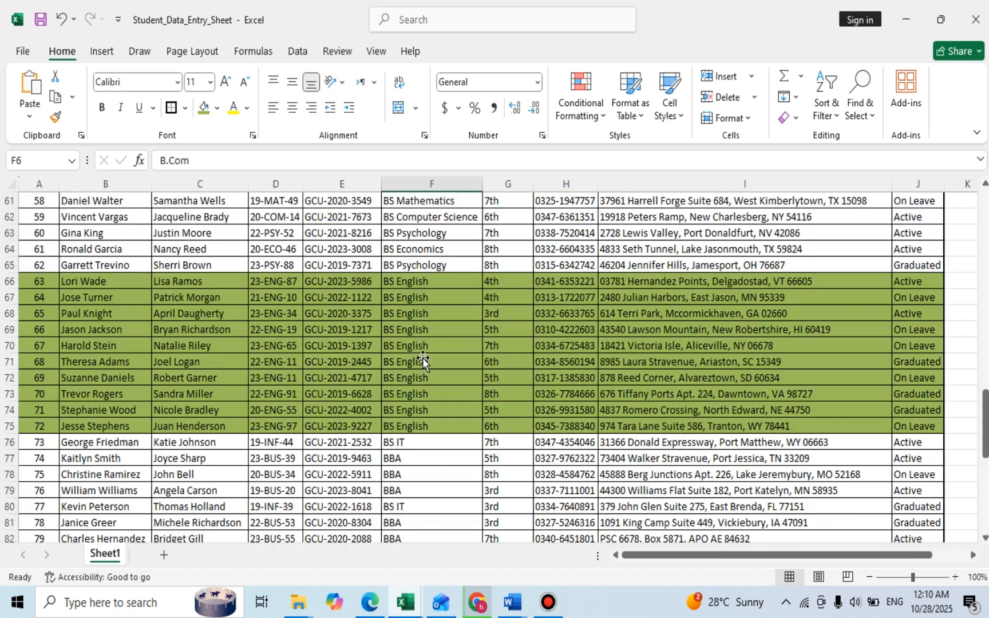
pyautogui.scroll(-2, 423, 359)
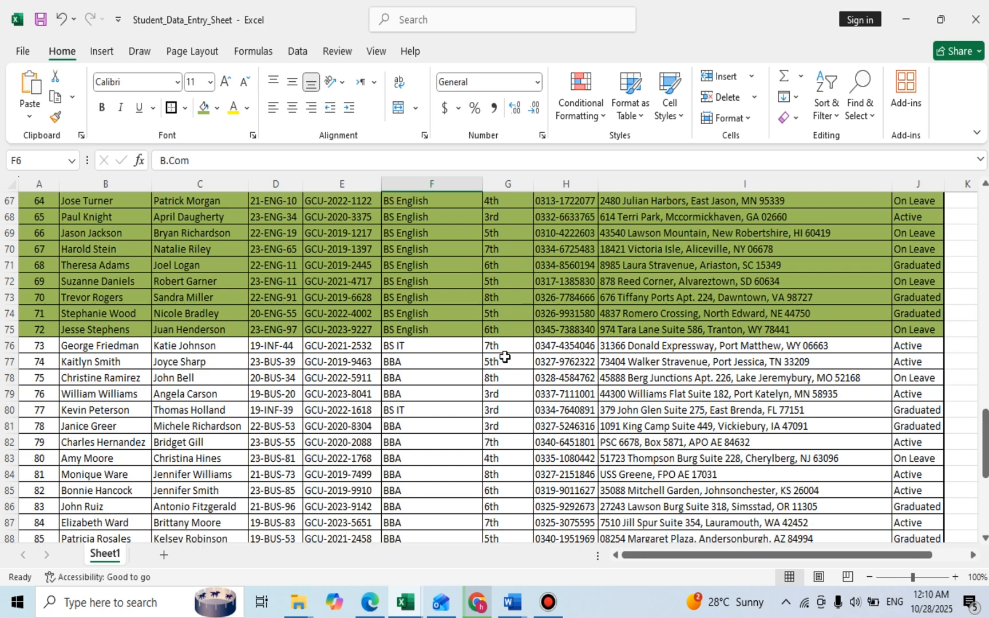
pyautogui.scroll(1, 505, 356)
pyautogui.scroll(20, 504, 356)
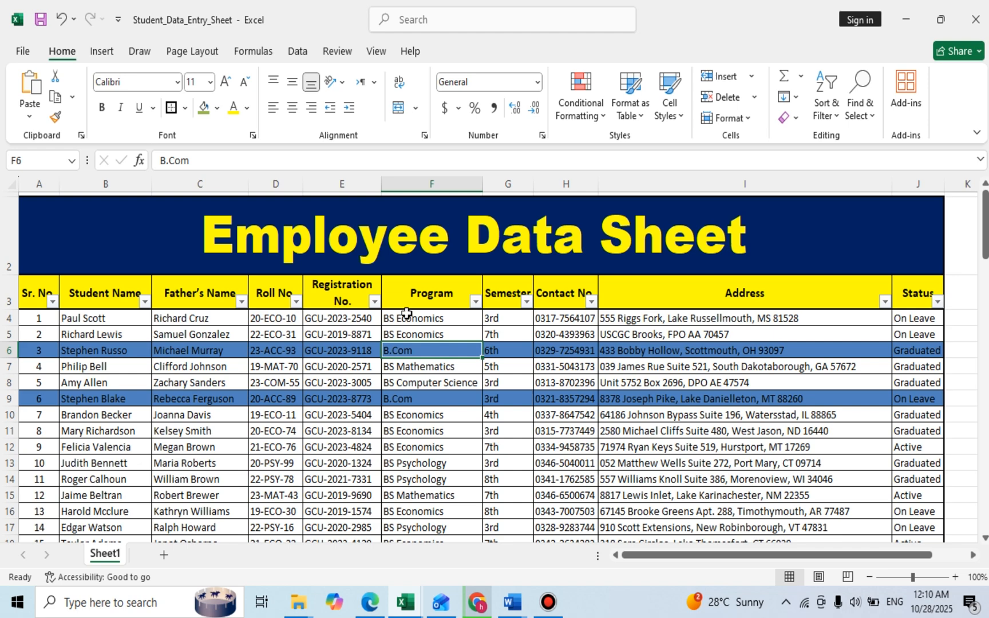
# Filter the Program column to show only BS IT records
pyautogui.click(475, 302)
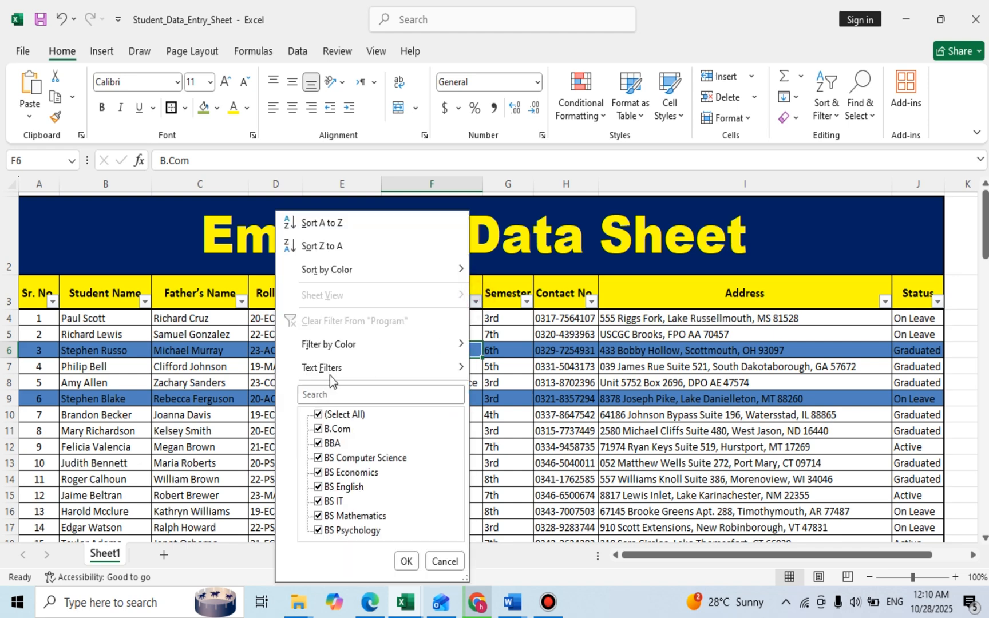
pyautogui.click(323, 414)
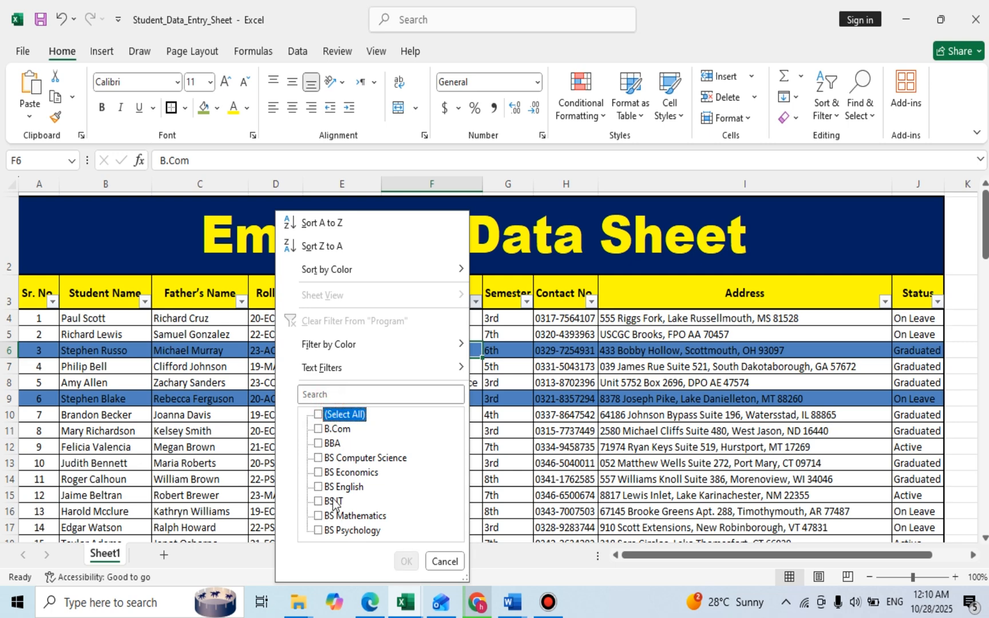
pyautogui.click(332, 499)
pyautogui.click(405, 561)
# Fill all the filtered BS IT rows, from Sr. No. through Status, with the orange theme colour
pyautogui.moveTo(36, 318); pyautogui.dragTo(897, 478)
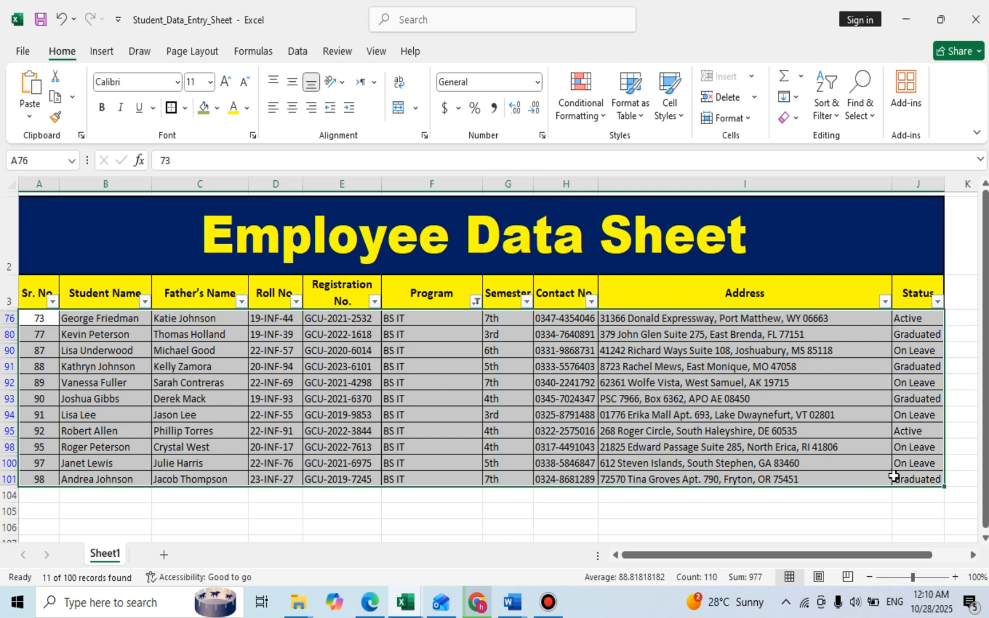
pyautogui.click(217, 108)
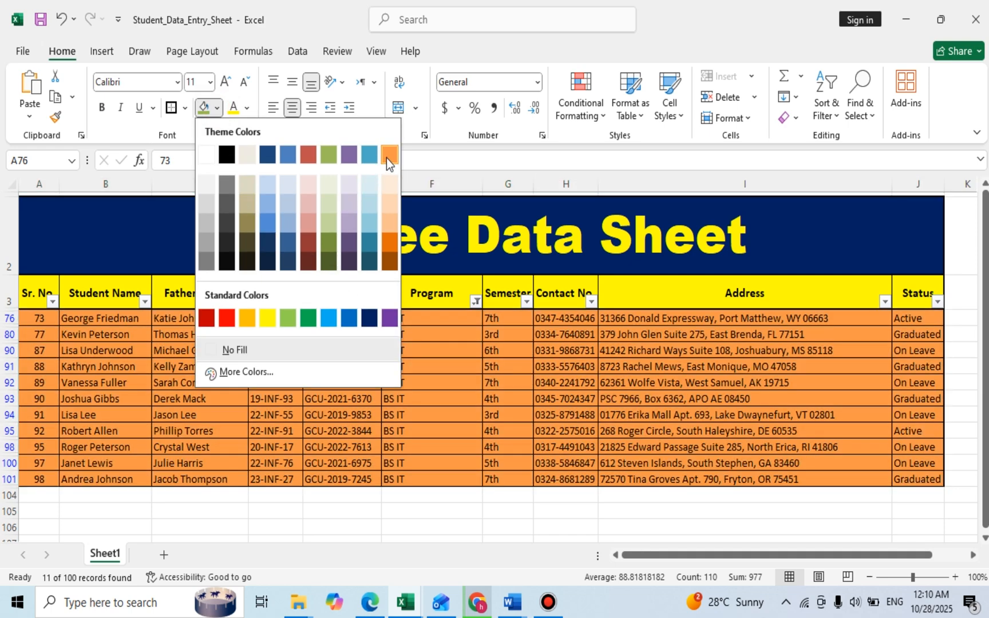
pyautogui.click(387, 155)
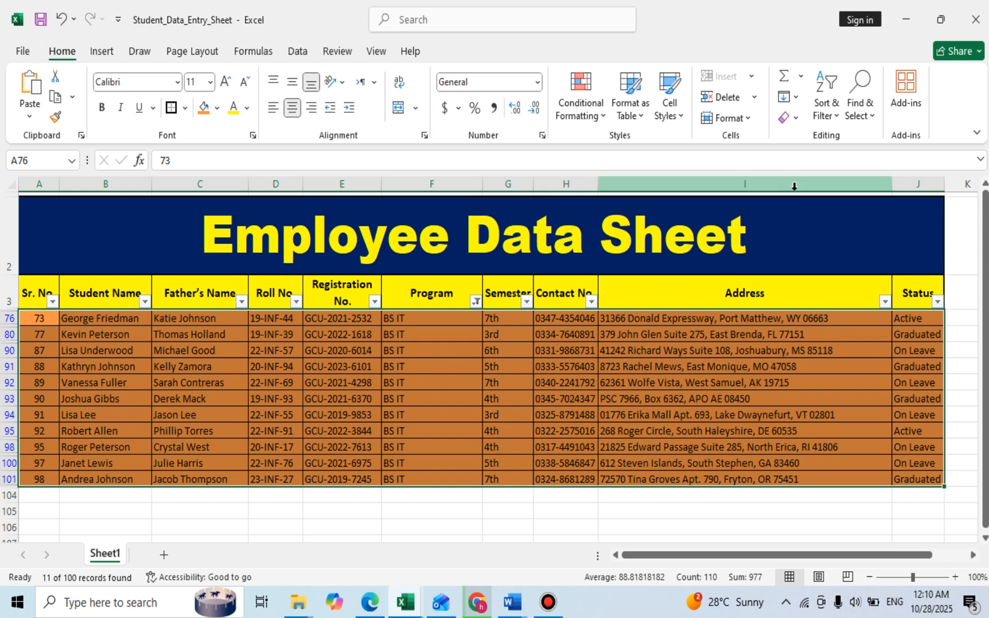
# Clear the BS IT filter and look through the coloured rows in the full table
pyautogui.click(824, 110)
pyautogui.click(835, 237)
pyautogui.click(331, 415)
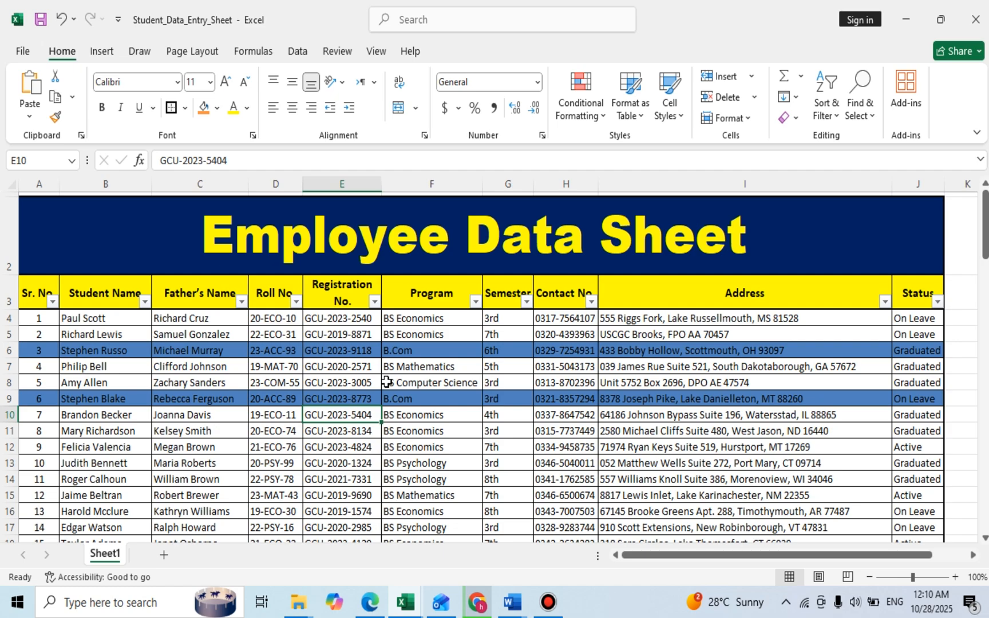
pyautogui.scroll(-15, 400, 381)
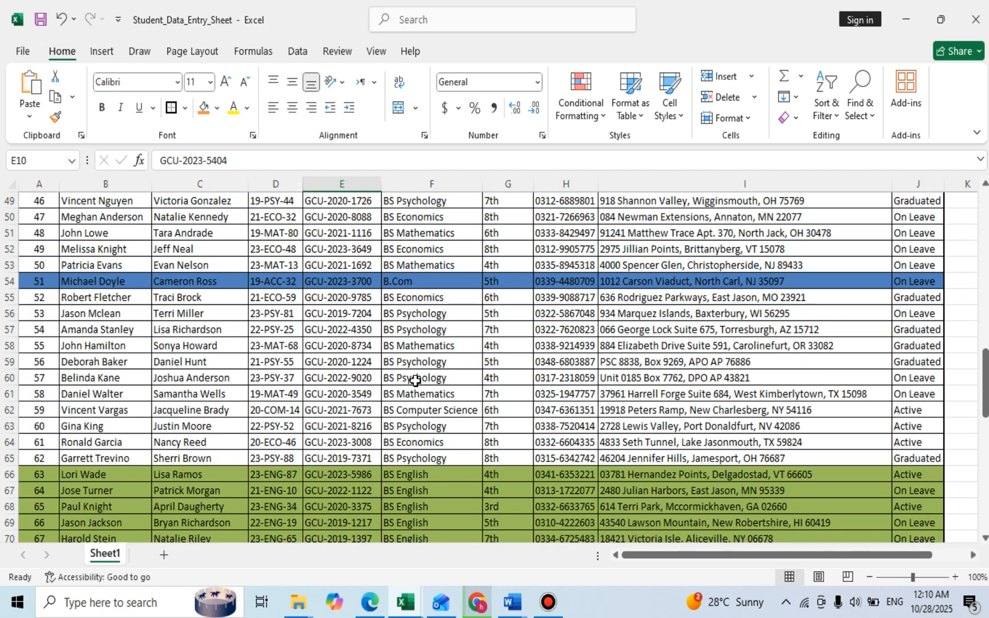
pyautogui.scroll(6, 414, 381)
pyautogui.scroll(10, 414, 380)
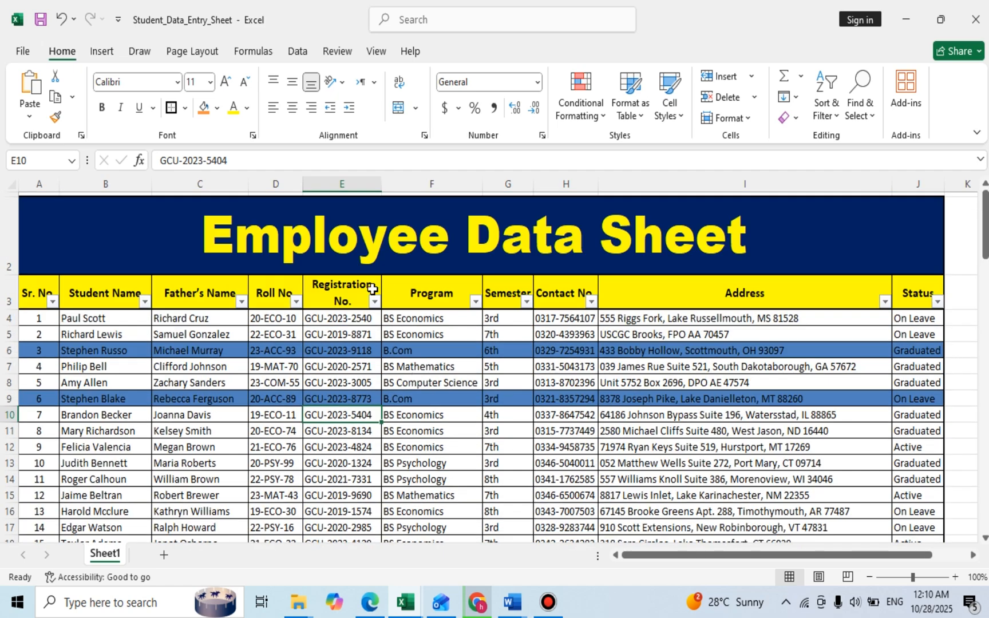
# Filter the table by the green cell colour in the Registration No. column
pyautogui.click(367, 300)
pyautogui.click(375, 301)
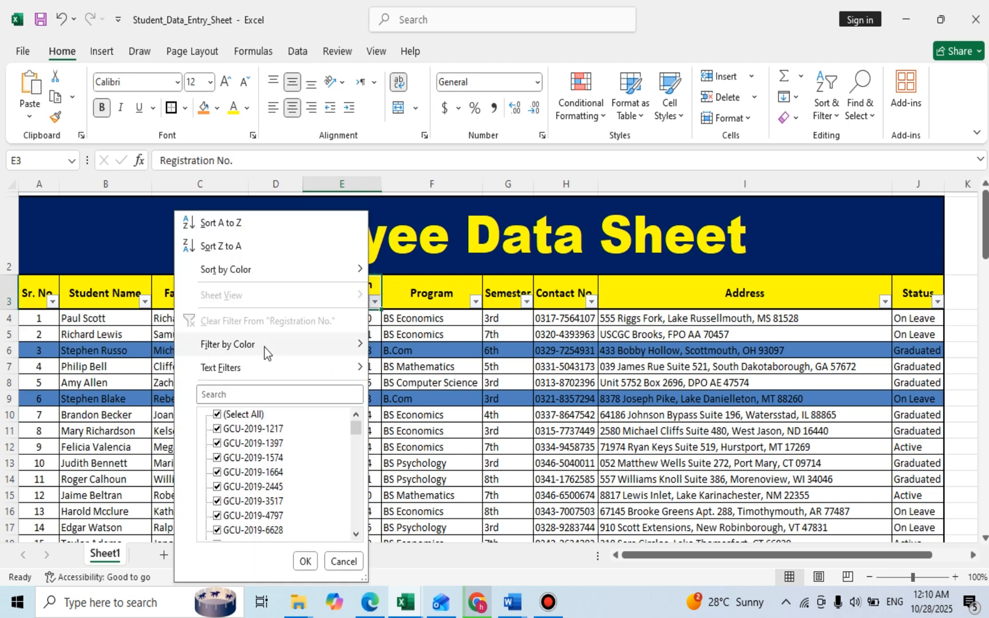
pyautogui.moveTo(264, 348)
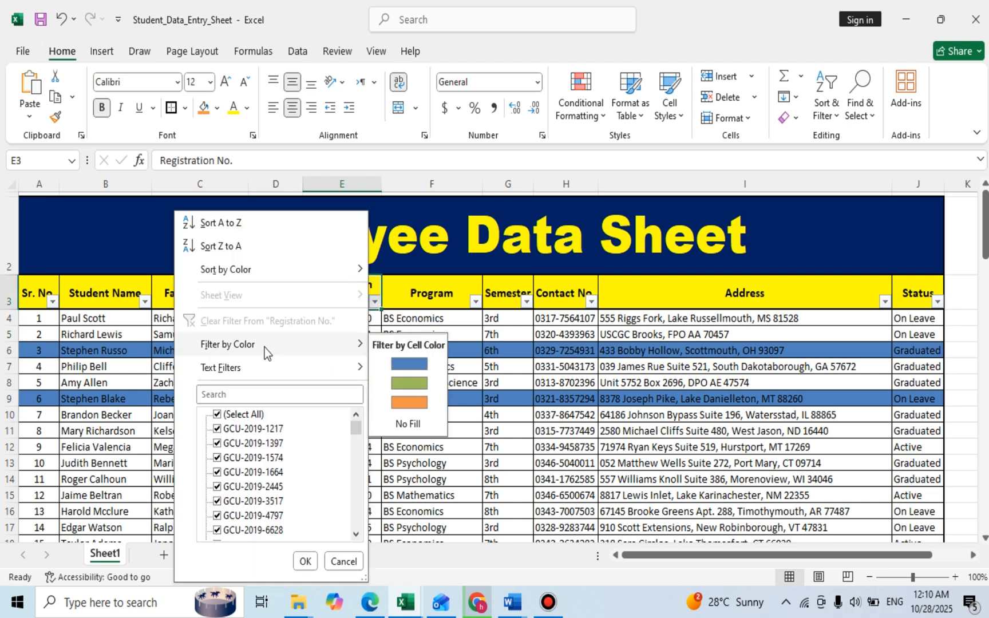
pyautogui.click(408, 383)
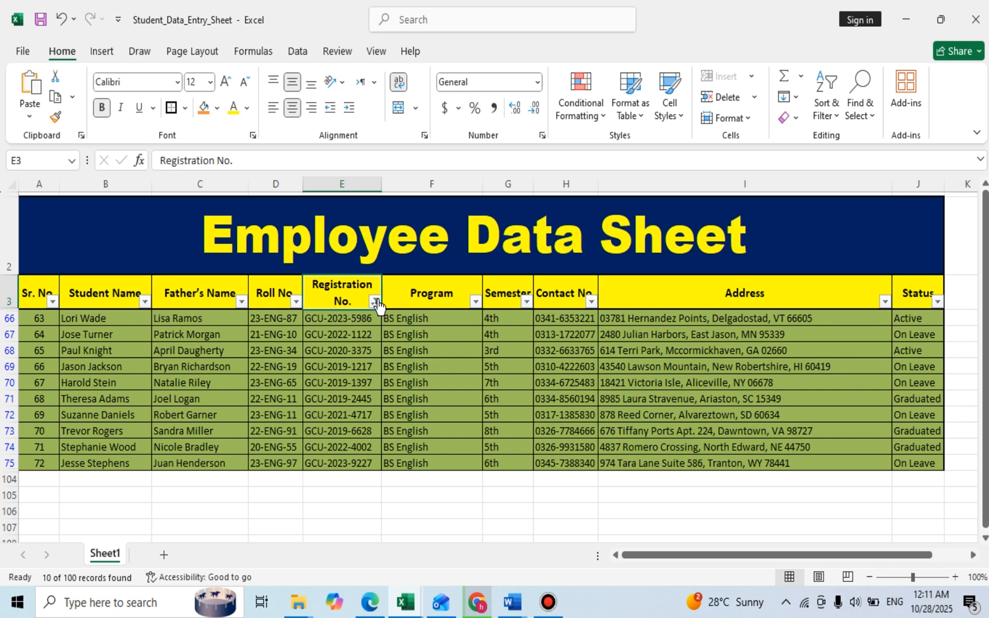
pyautogui.click(476, 302)
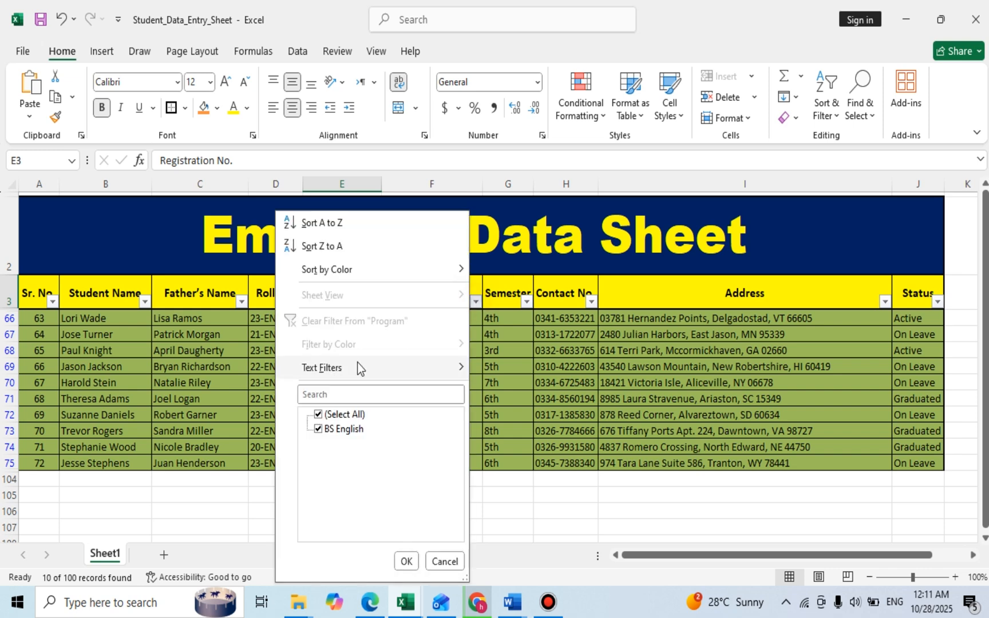
pyautogui.moveTo(339, 273)
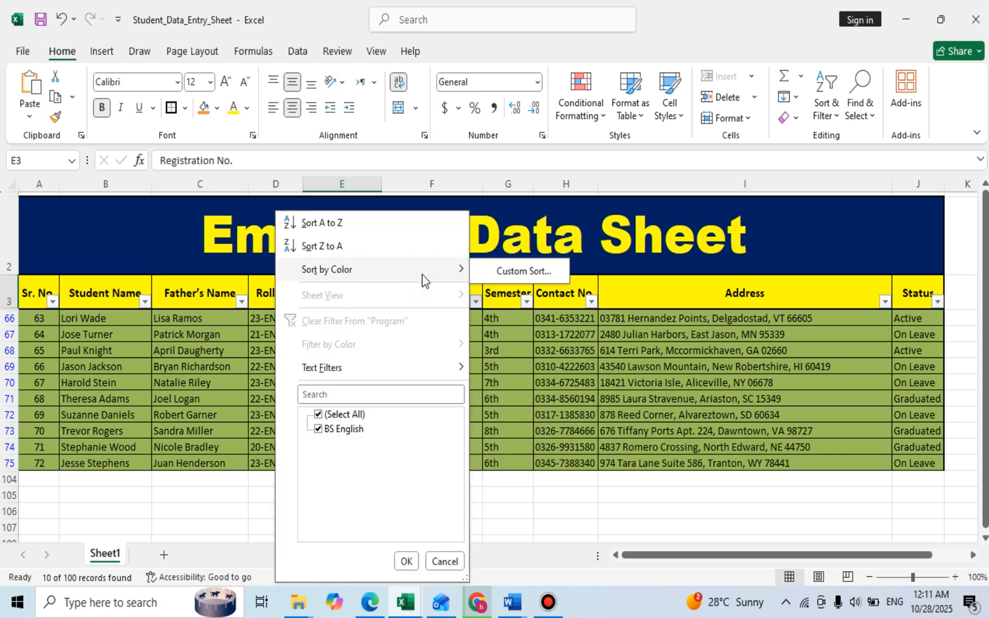
pyautogui.click(144, 325)
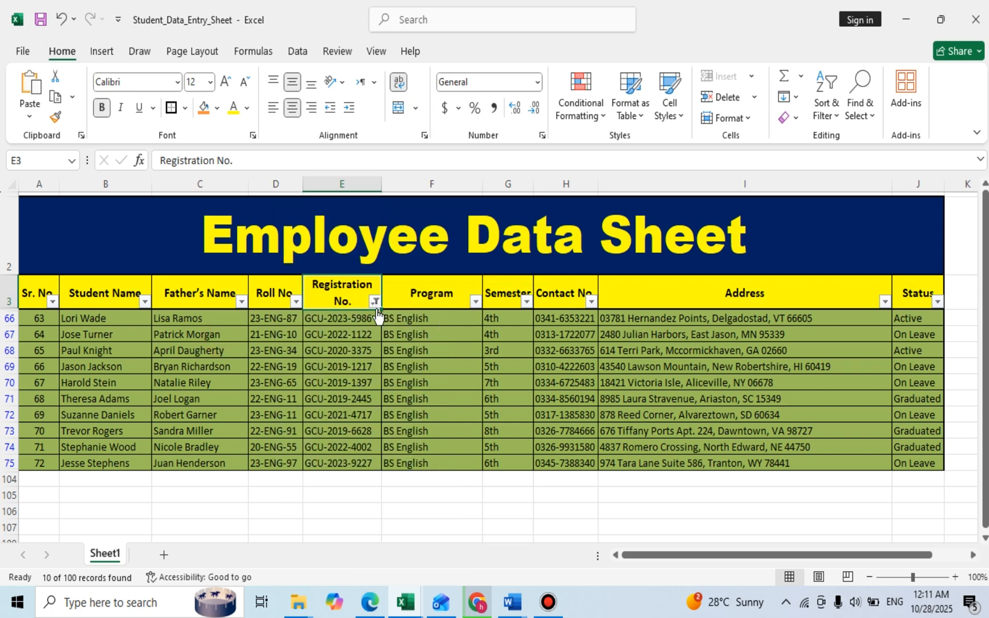
pyautogui.click(474, 298)
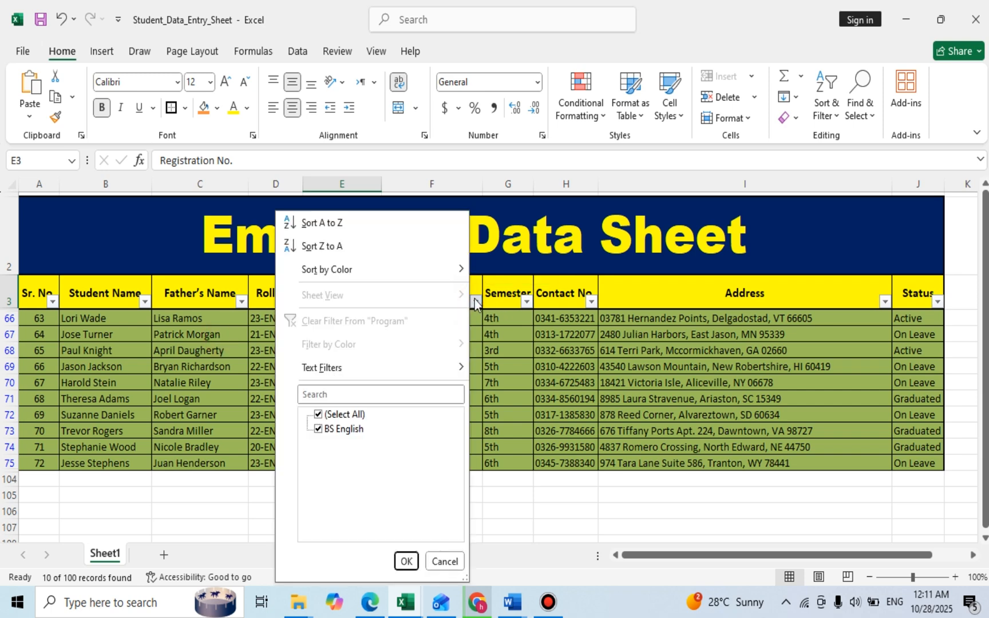
pyautogui.click(655, 393)
# Clear the green colour filter and filter the Program column by the orange cell colour
pyautogui.click(827, 94)
pyautogui.click(842, 227)
pyautogui.click(476, 300)
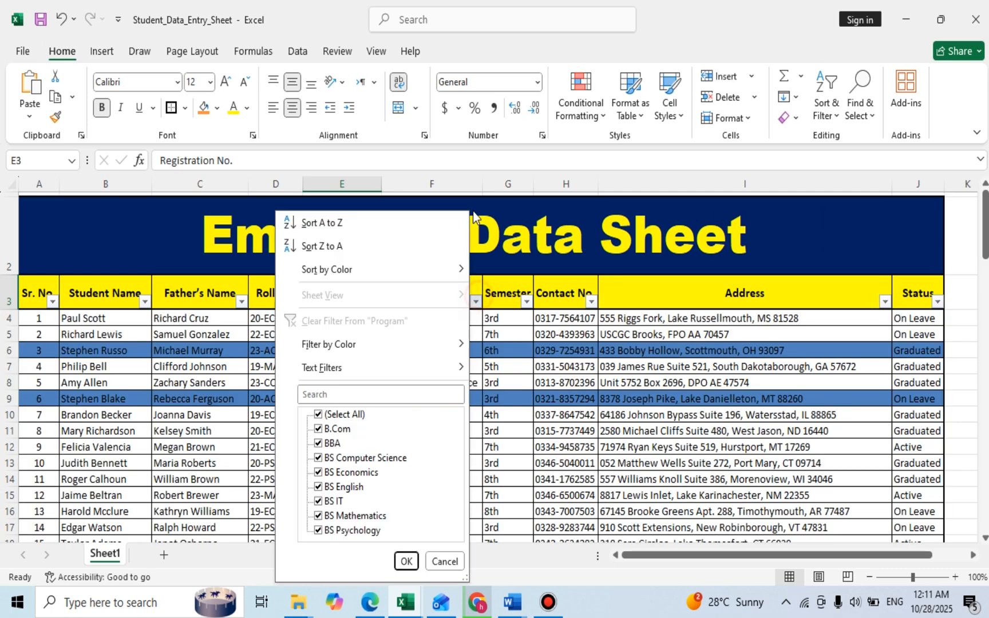
pyautogui.moveTo(405, 354)
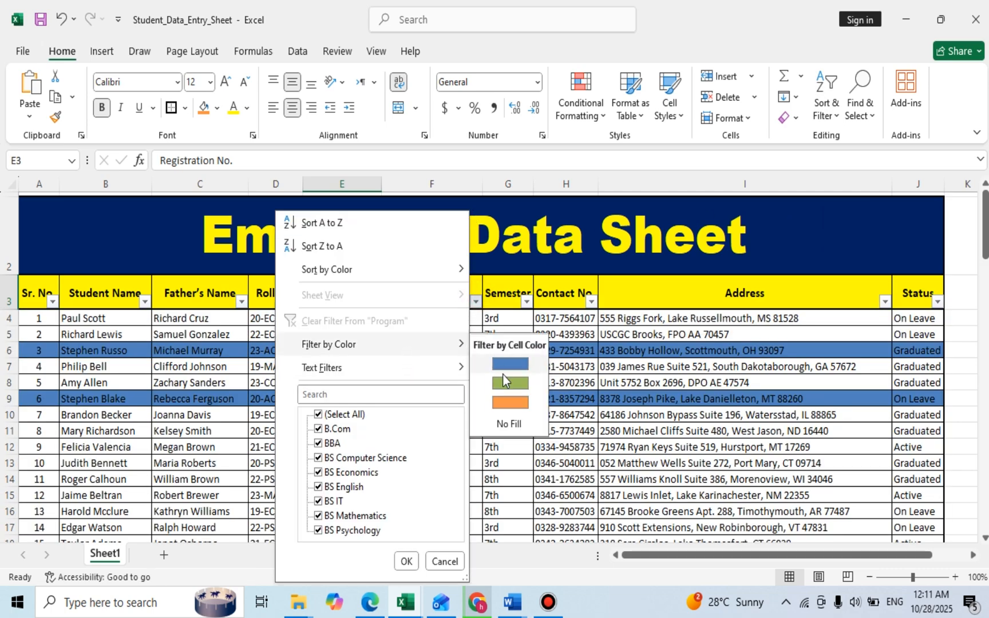
pyautogui.click(511, 402)
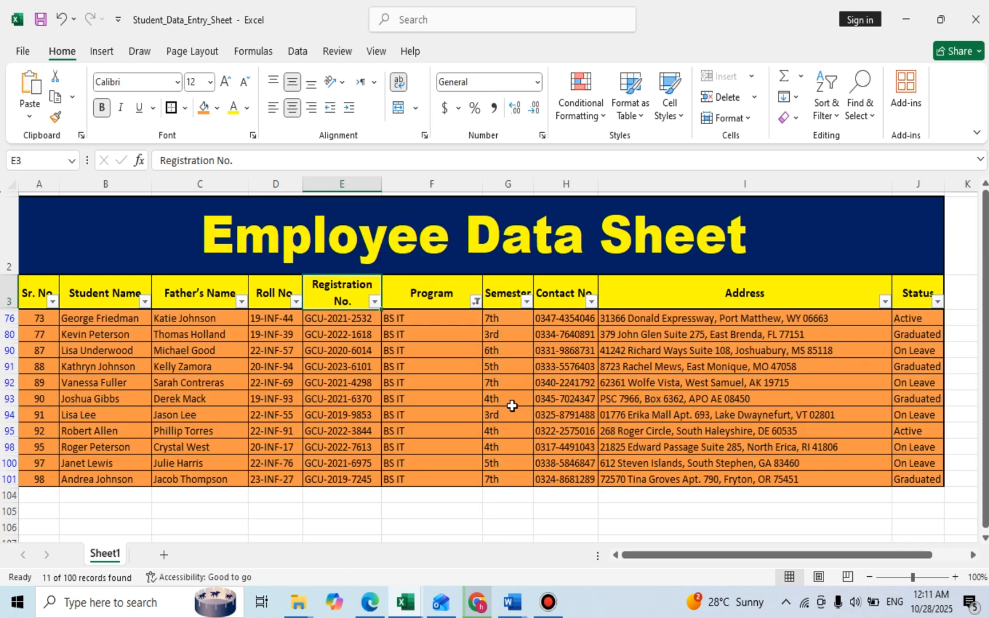
# Select the filtered BS IT rows from Sr. No. through Status and clear the orange colour filter
pyautogui.click(392, 366)
pyautogui.moveTo(26, 318); pyautogui.dragTo(897, 479)
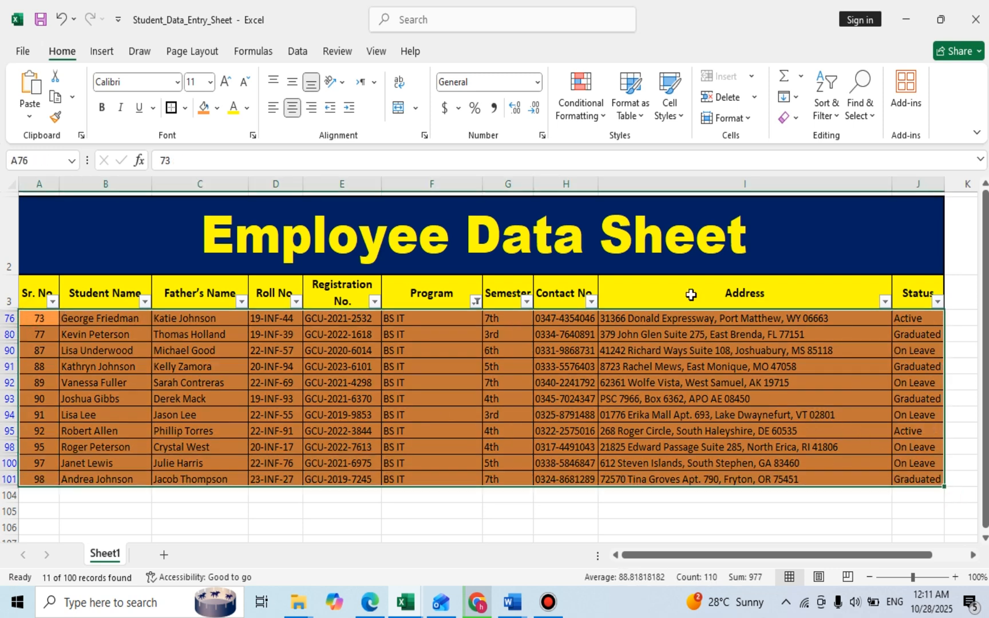
pyautogui.click(825, 103)
pyautogui.click(852, 229)
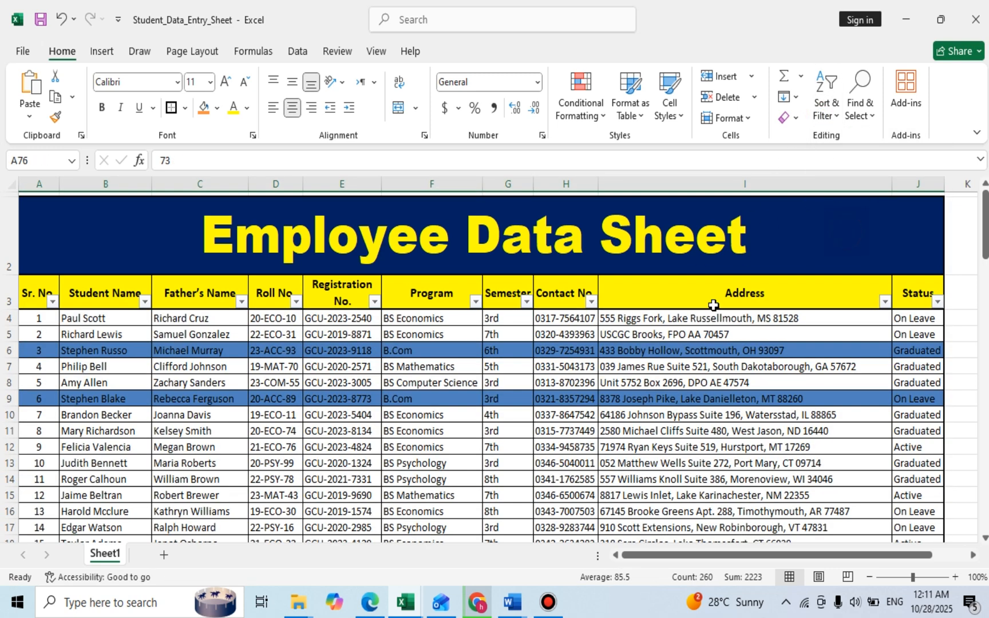
pyautogui.click(644, 372)
# Turn off filtering on the header row from Sr. No. through Status and look through the coloured rows of the full table
pyautogui.moveTo(28, 293); pyautogui.dragTo(917, 293)
pyautogui.click(826, 115)
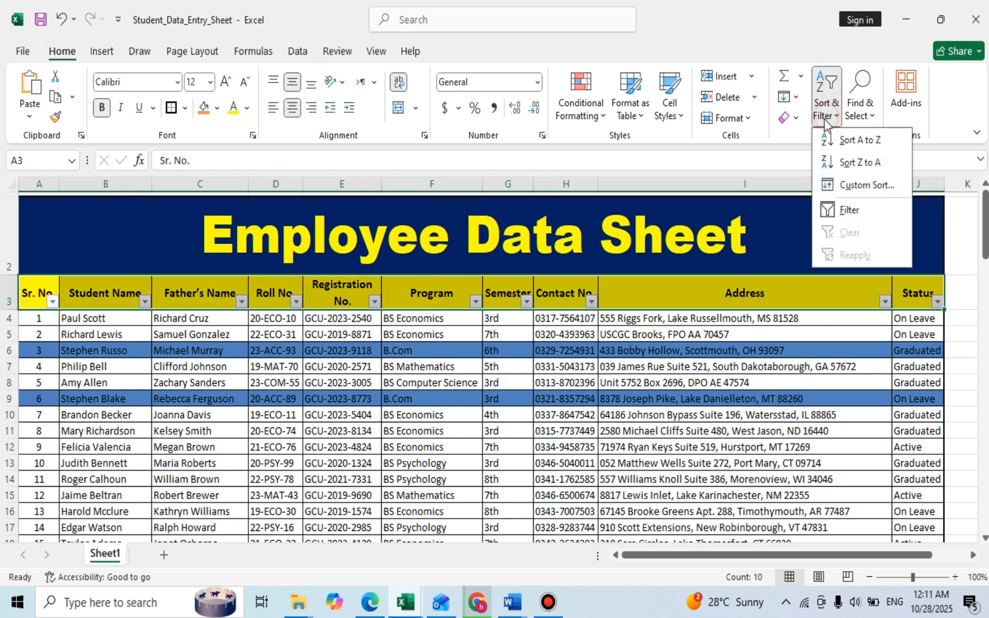
pyautogui.click(840, 210)
pyautogui.click(477, 382)
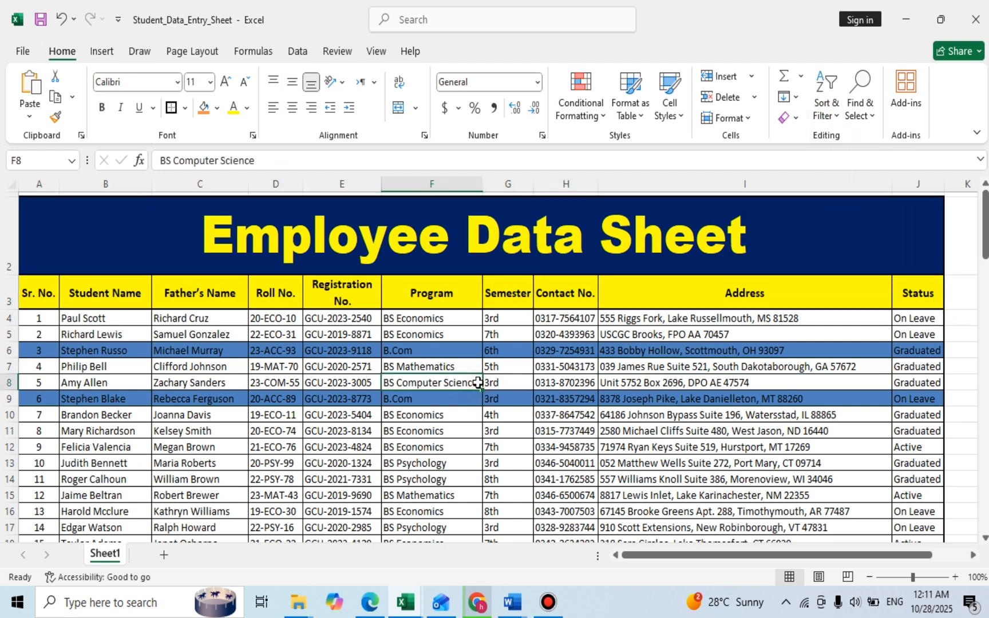
pyautogui.scroll(-20, 506, 359)
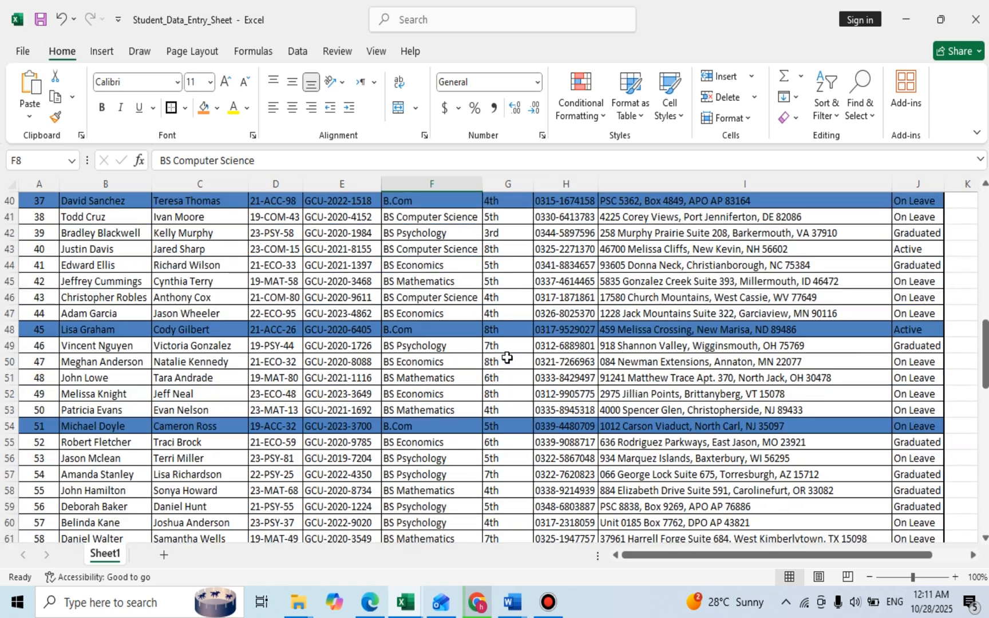
pyautogui.scroll(-7, 507, 358)
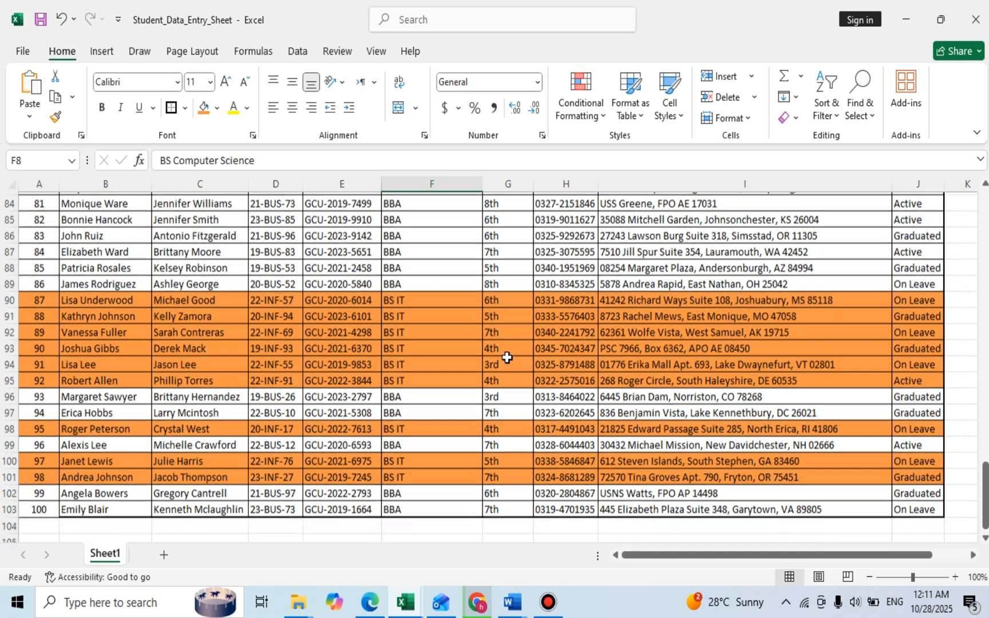
pyautogui.scroll(13, 507, 358)
pyautogui.scroll(20, 506, 359)
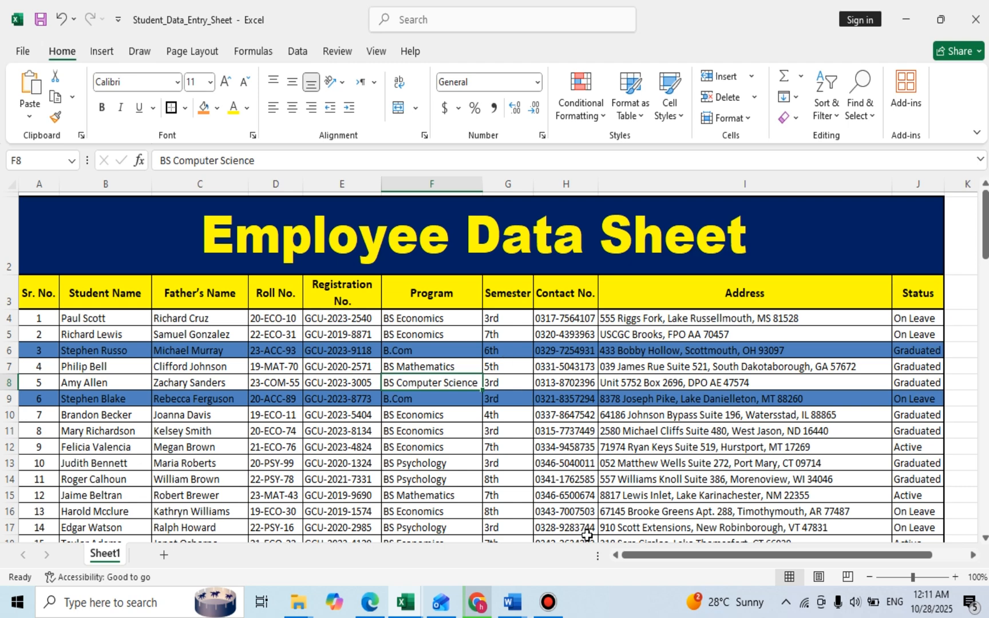
pyautogui.click(554, 593)
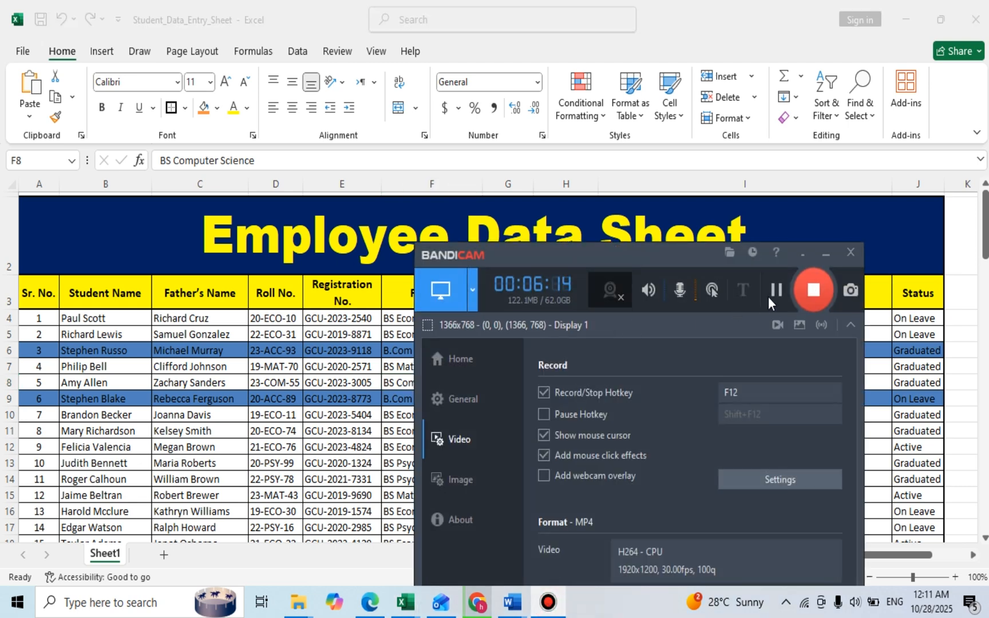